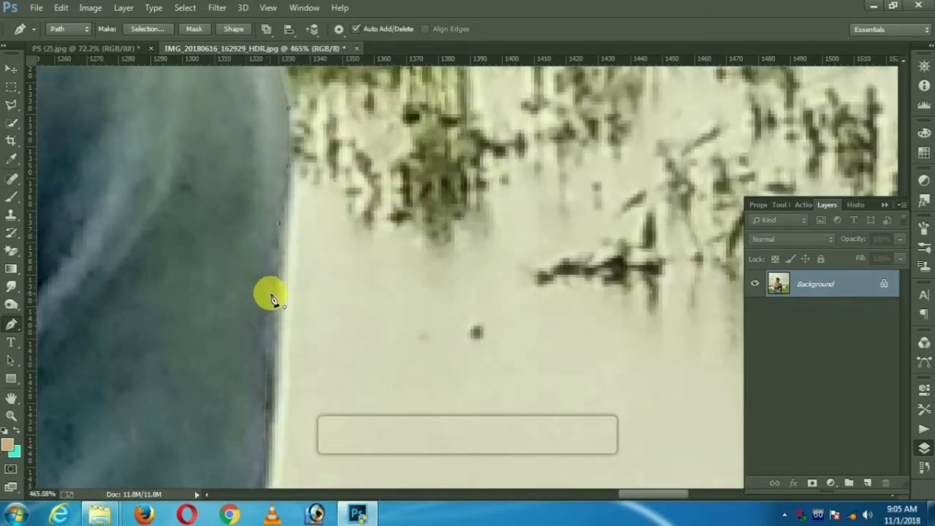
# Step: Convert the finished path around the kneeling man into a selection
pyautogui.rightClick(146, 125)
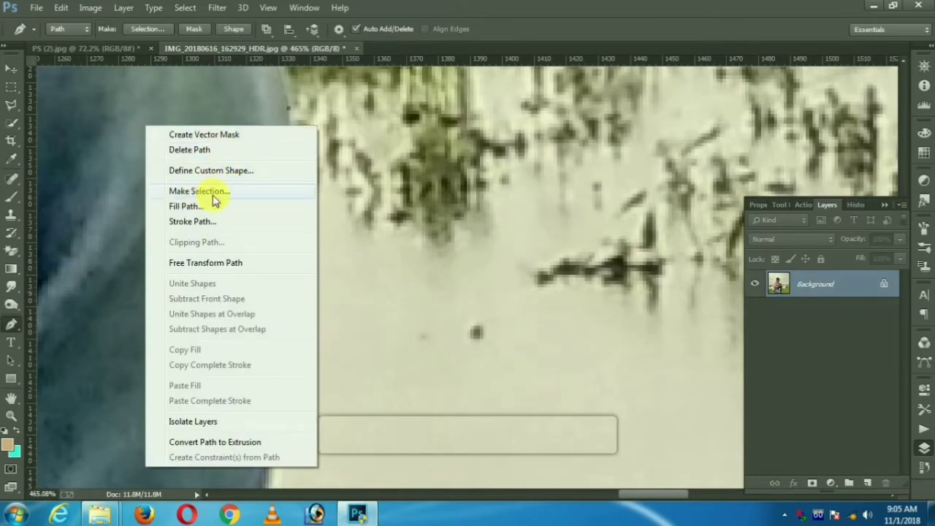
pyautogui.click(199, 191)
pyautogui.press('i')
pyautogui.click(539, 147)
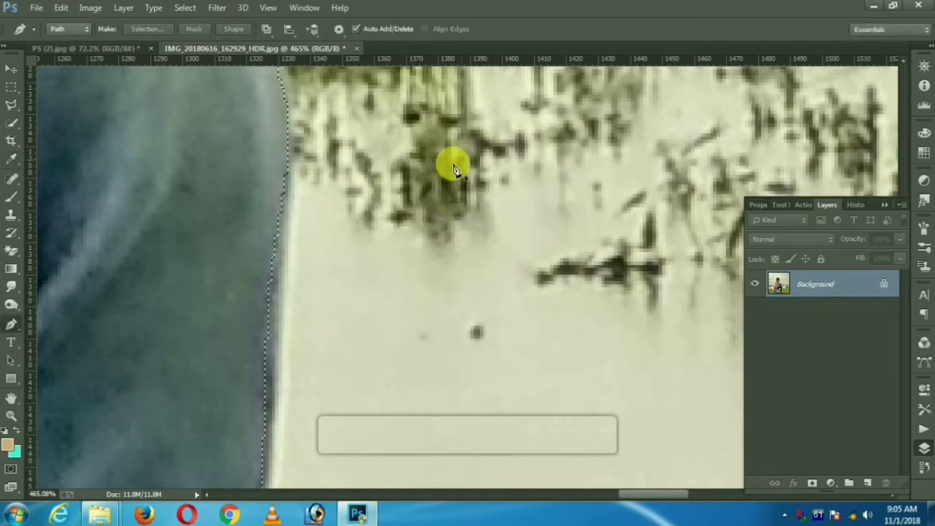
# Step: Add a layer mask from the selection to hide the photo's background, and apply the mask to the layer
pyautogui.hotkey('ctrl', '0')
pyautogui.scroll(-4, 352, 337)
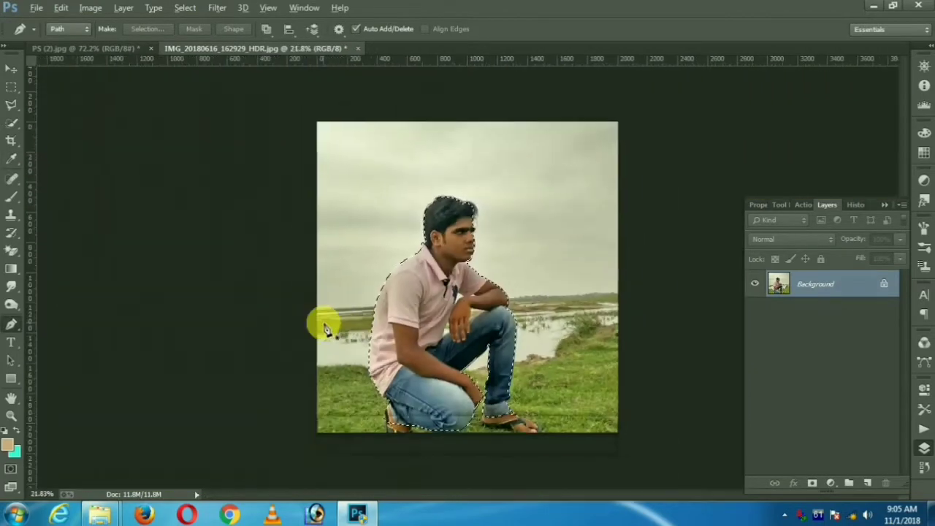
pyautogui.scroll(2, 468, 327)
pyautogui.click(812, 484)
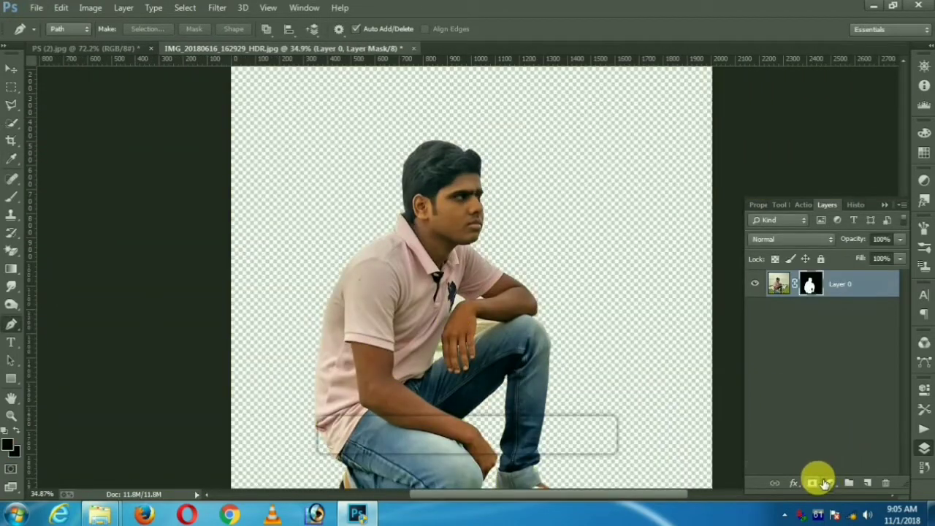
pyautogui.rightClick(813, 286)
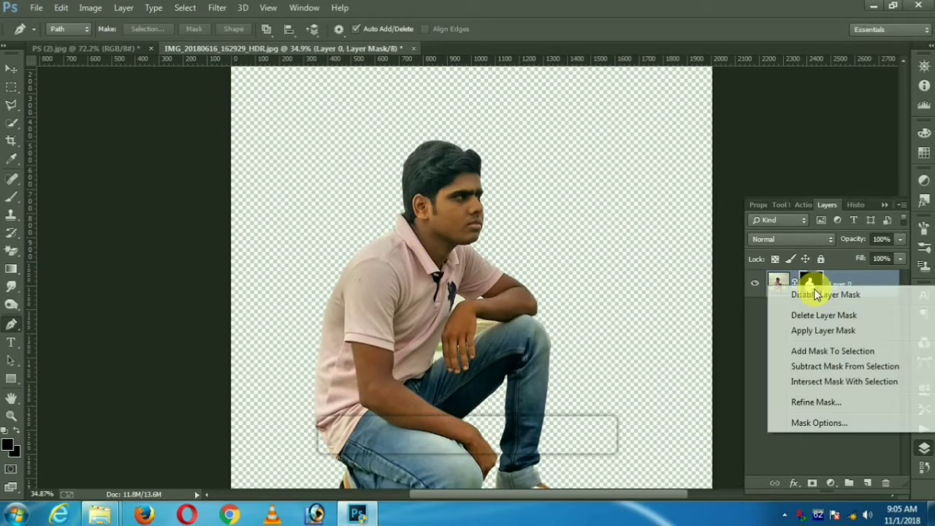
pyautogui.click(813, 332)
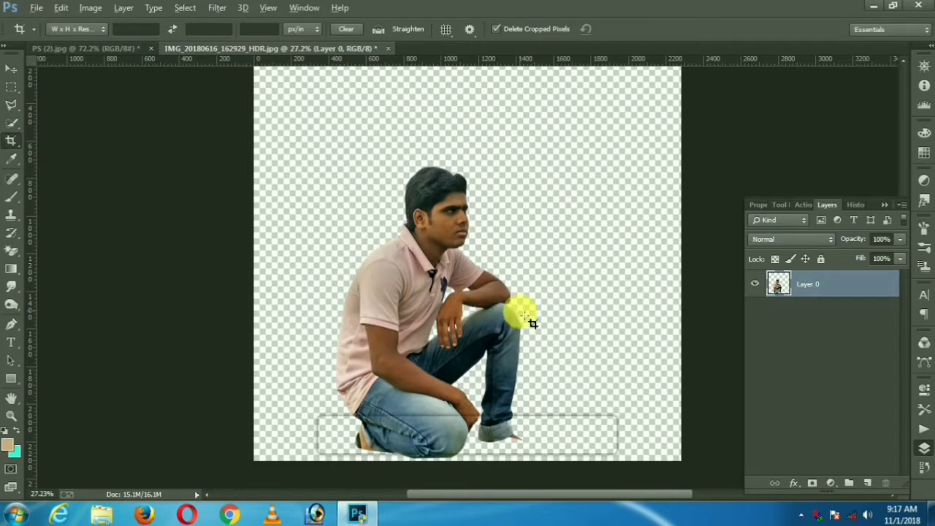
# Step: Copy the night city image from PS (2).jpg into the document with the cut-out man using the Move tool
pyautogui.scroll(-1, 524, 316)
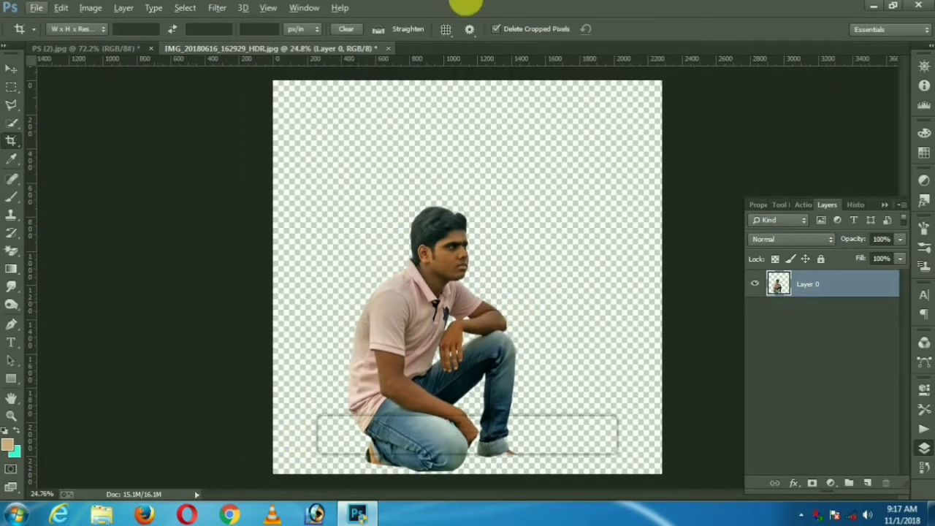
pyautogui.click(86, 49)
pyautogui.click(11, 68)
pyautogui.moveTo(382, 194); pyautogui.dragTo(401, 257)
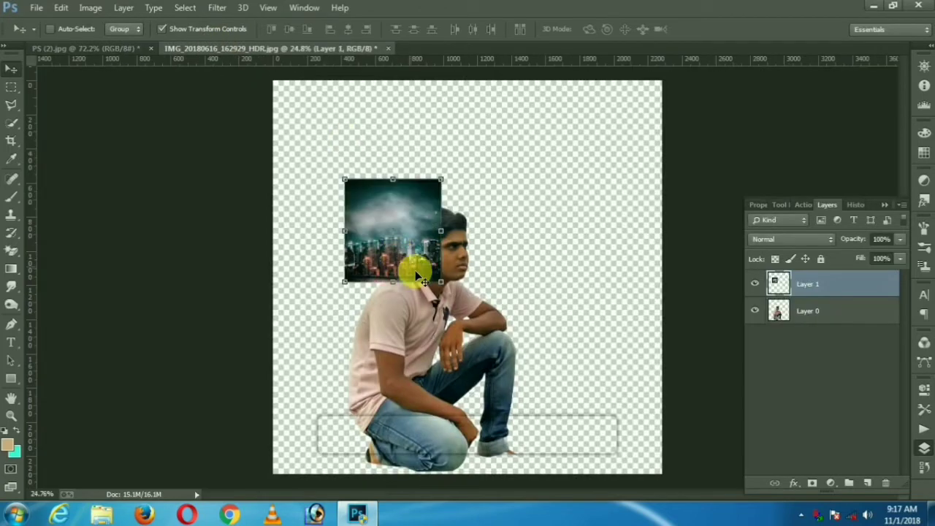
# Step: Enlarge the city image to about 389% and position it over the canvas, aligned with the canvas's left edge
pyautogui.moveTo(442, 284); pyautogui.dragTo(547, 395)
pyautogui.scroll(-1, 440, 268)
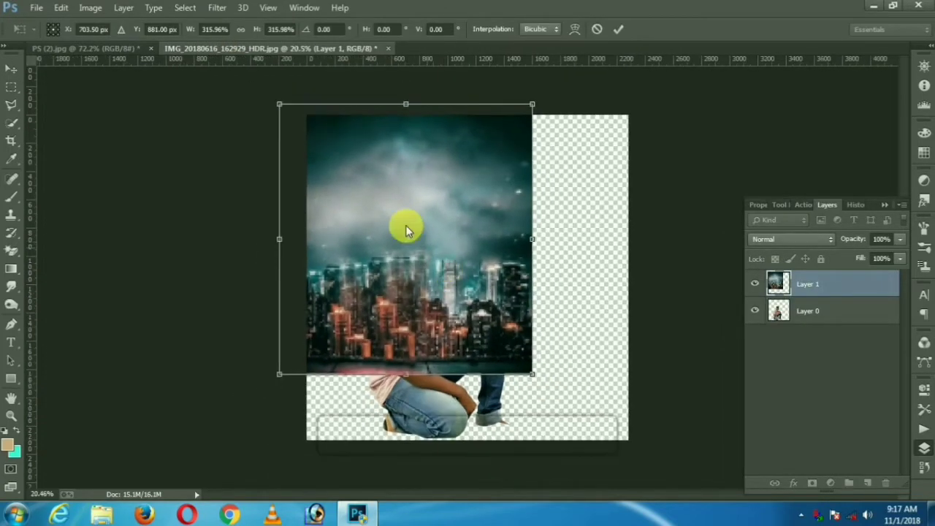
pyautogui.moveTo(403, 227); pyautogui.dragTo(438, 248)
pyautogui.moveTo(577, 406); pyautogui.dragTo(616, 441)
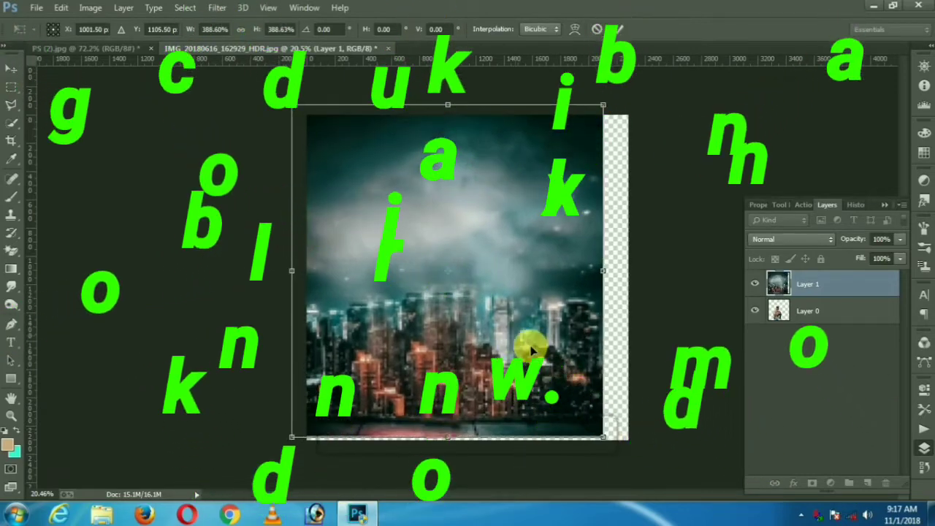
pyautogui.moveTo(518, 339); pyautogui.dragTo(527, 354)
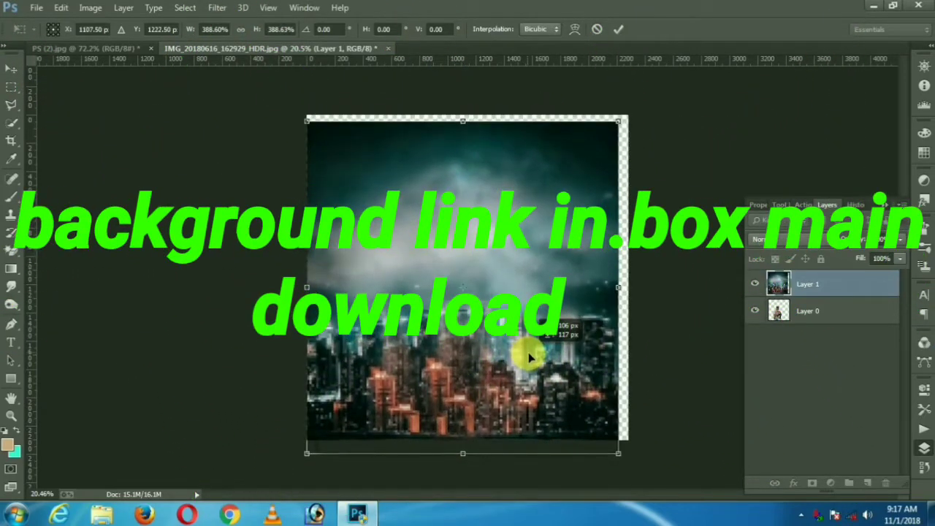
pyautogui.press('Return')
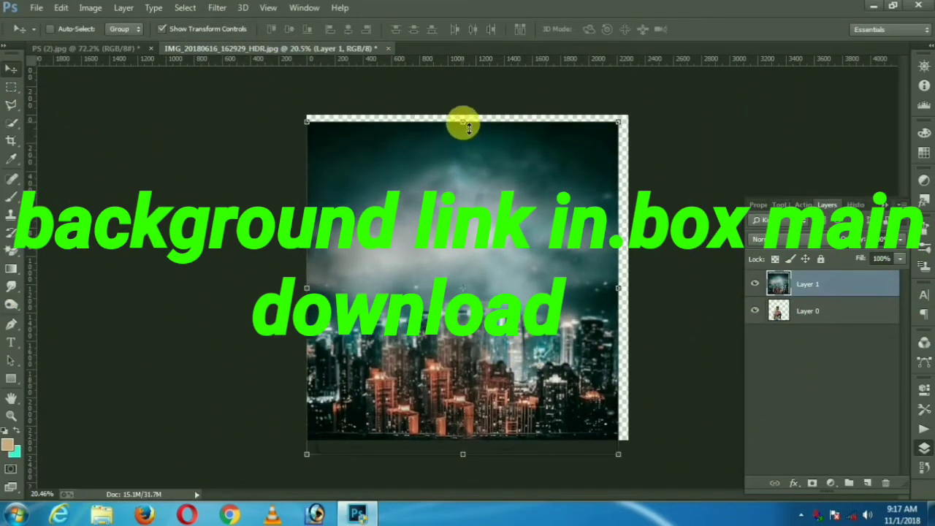
# Step: Stretch the city image's upper and right edges to cover the canvas, and place its layer below the man's layer
pyautogui.moveTo(462, 121); pyautogui.dragTo(461, 115)
pyautogui.moveTo(621, 292)
pyautogui.mouseDown()
pyautogui.moveTo(640, 295)
pyautogui.moveTo(633, 288)
pyautogui.mouseUp()
pyautogui.press('Return')
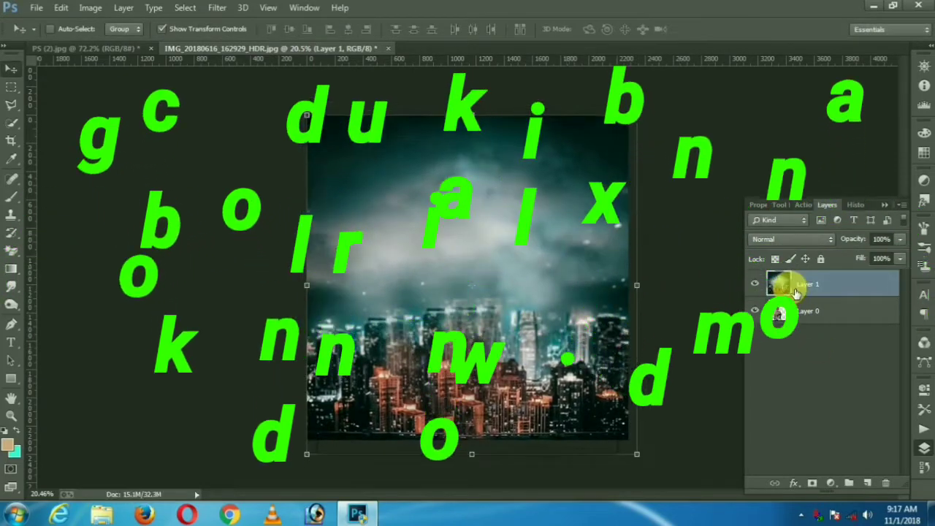
pyautogui.moveTo(796, 292); pyautogui.dragTo(803, 341)
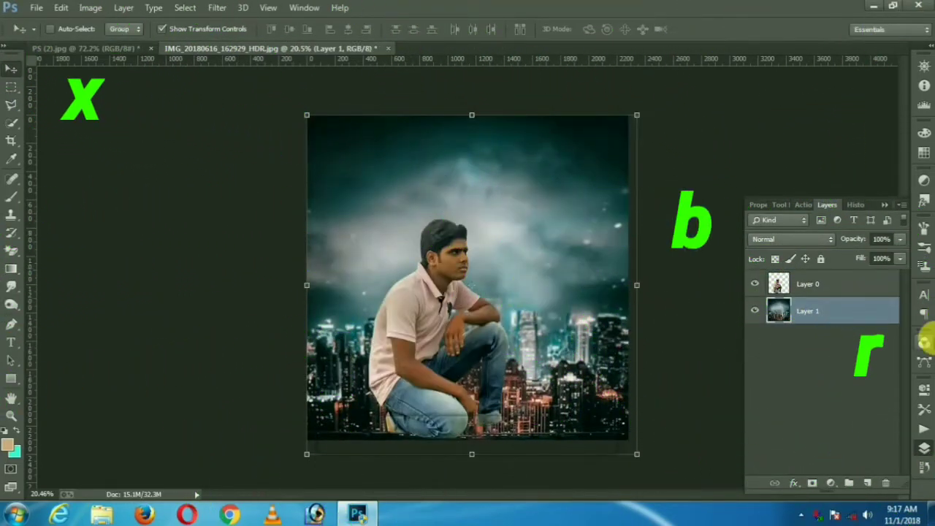
# Step: Scale the man's layer to about 114% and position him over the lower middle of the city background
pyautogui.click(824, 286)
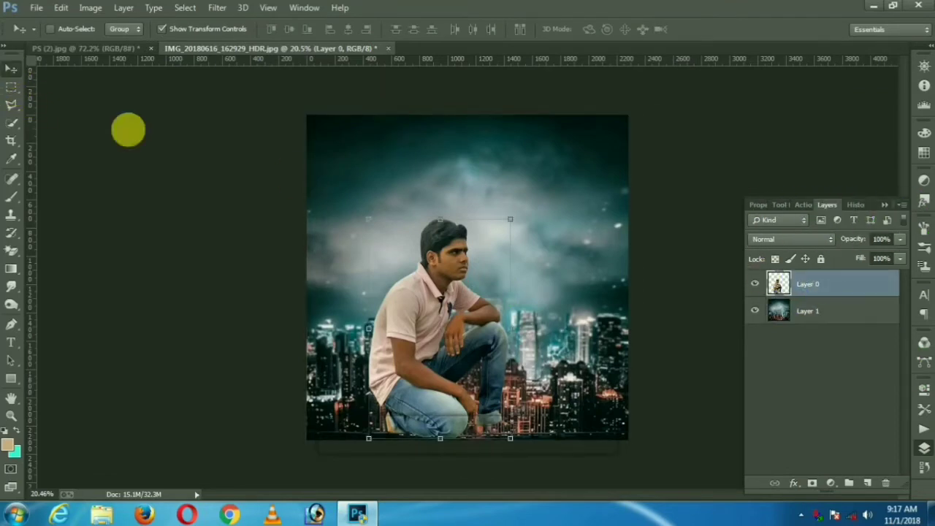
pyautogui.moveTo(512, 439)
pyautogui.mouseDown()
pyautogui.moveTo(537, 461)
pyautogui.moveTo(518, 437)
pyautogui.mouseUp()
pyautogui.moveTo(475, 364); pyautogui.dragTo(453, 367)
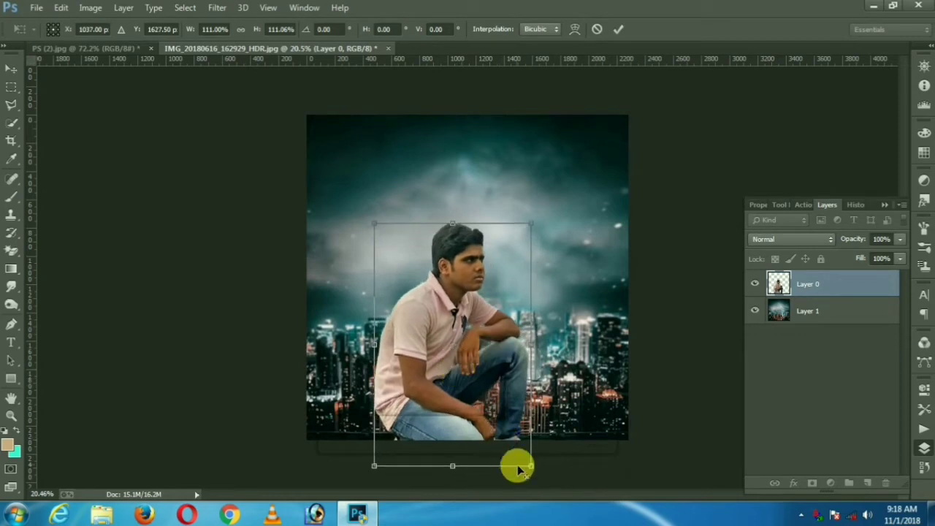
pyautogui.moveTo(532, 469); pyautogui.dragTo(535, 468)
pyautogui.moveTo(504, 416); pyautogui.dragTo(504, 407)
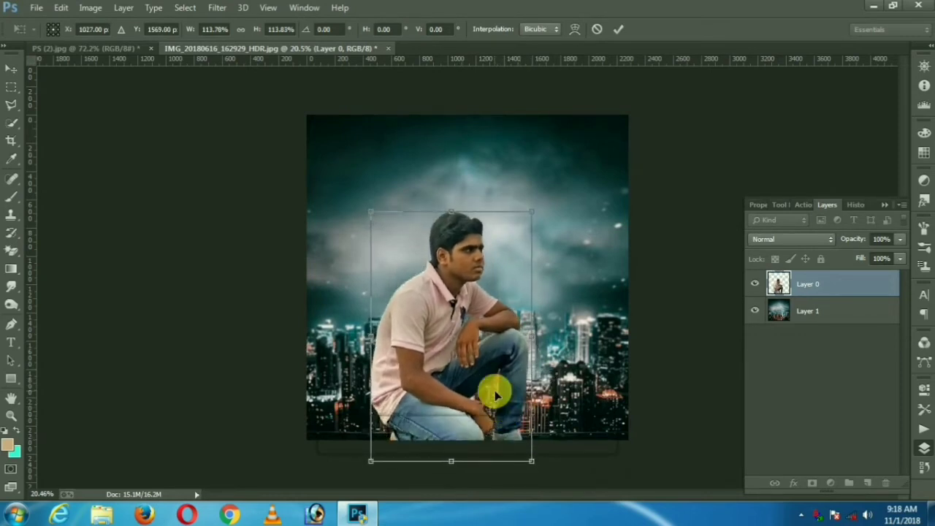
pyautogui.press('Return')
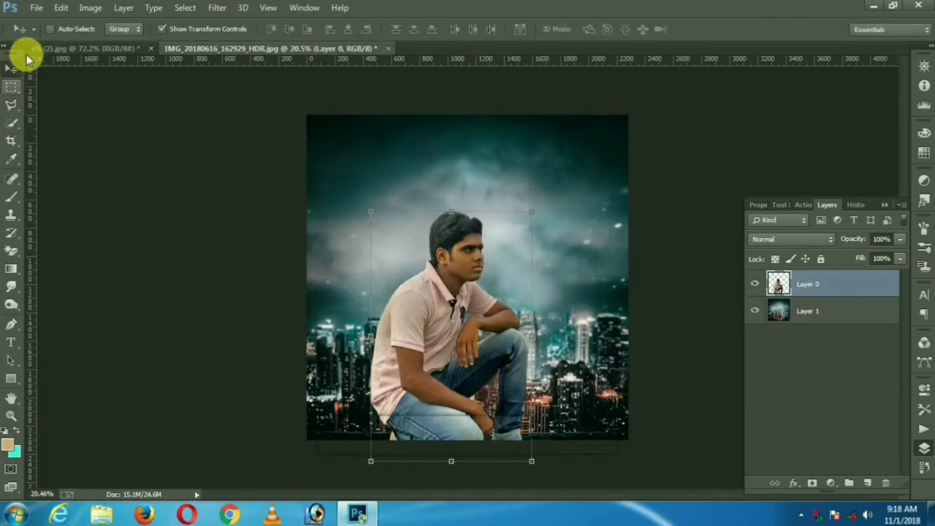
# Step: Start a Selective Color adjustment on the man's layer with Cyan -67% and Black -49% for the Reds
pyautogui.click(90, 7)
pyautogui.moveTo(99, 43)
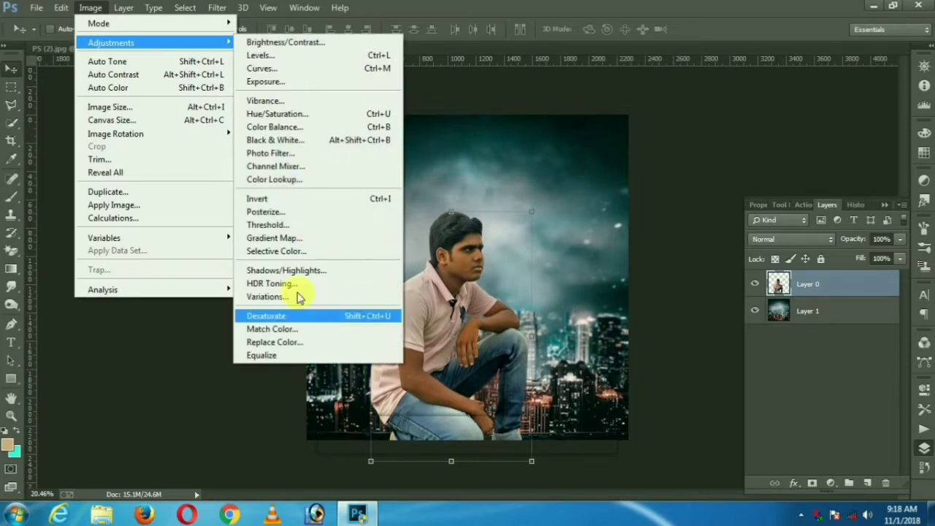
pyautogui.click(293, 250)
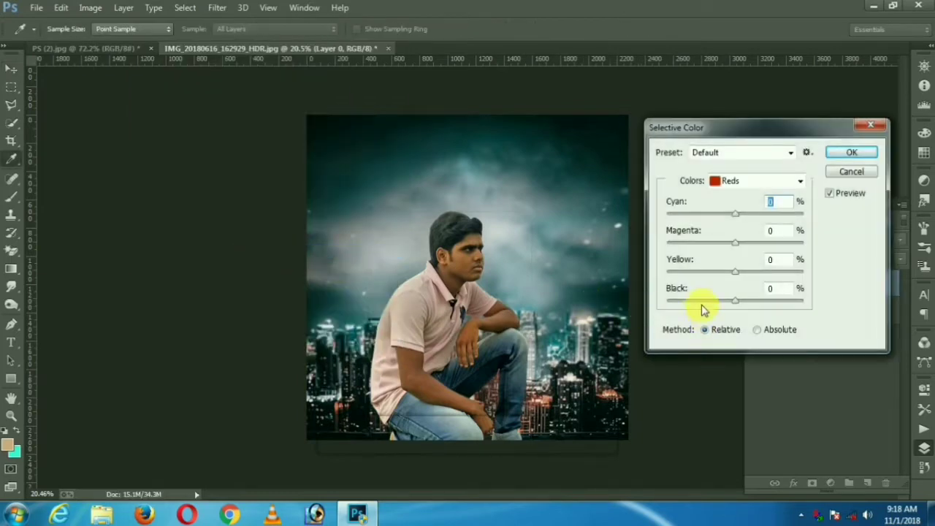
pyautogui.click(702, 304)
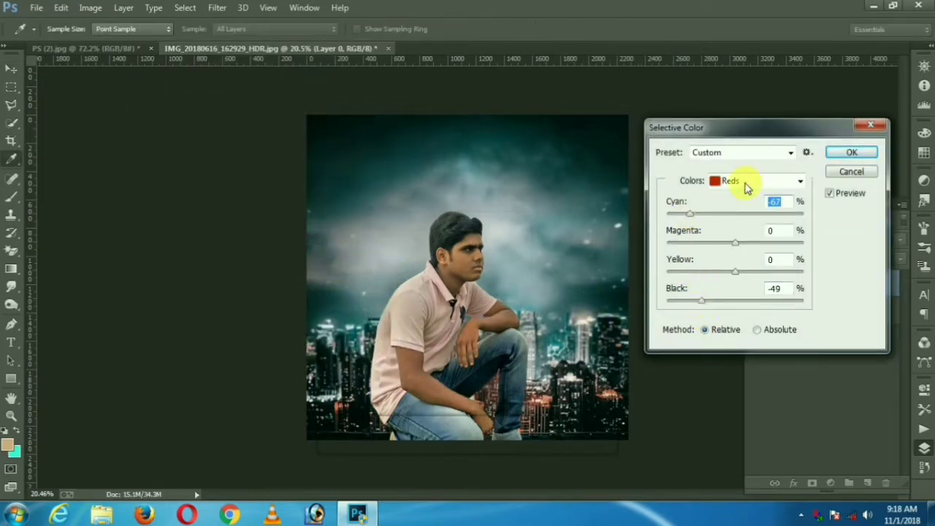
# Step: Lower the Black amount for the Yellows in the Selective Color adjustment
pyautogui.click(747, 184)
pyautogui.click(745, 183)
pyautogui.click(746, 184)
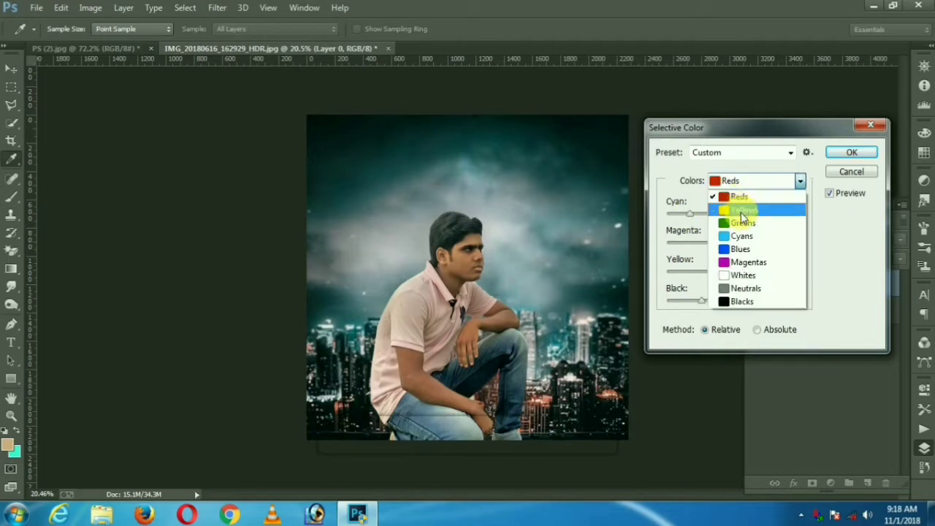
pyautogui.click(742, 210)
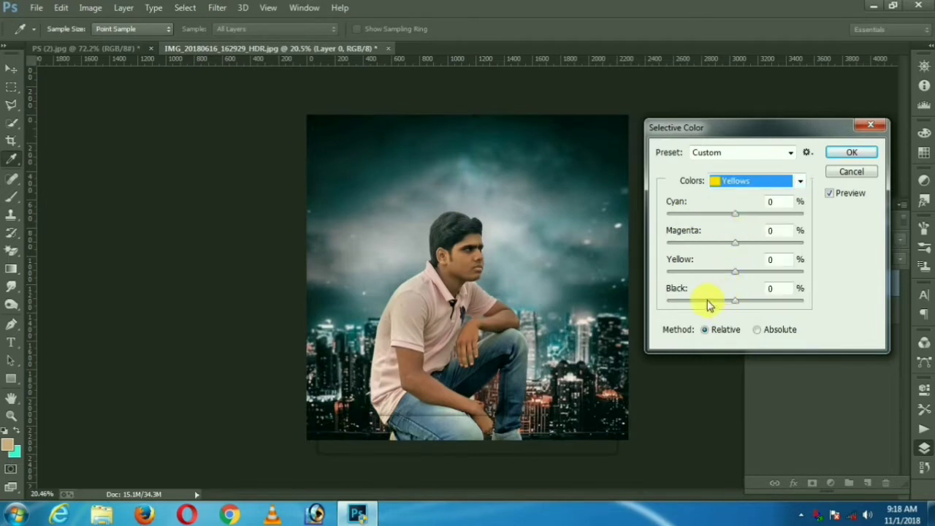
pyautogui.click(707, 304)
# Step: Set Black to +13% for the Blacks and apply the Selective Color adjustment
pyautogui.click(728, 189)
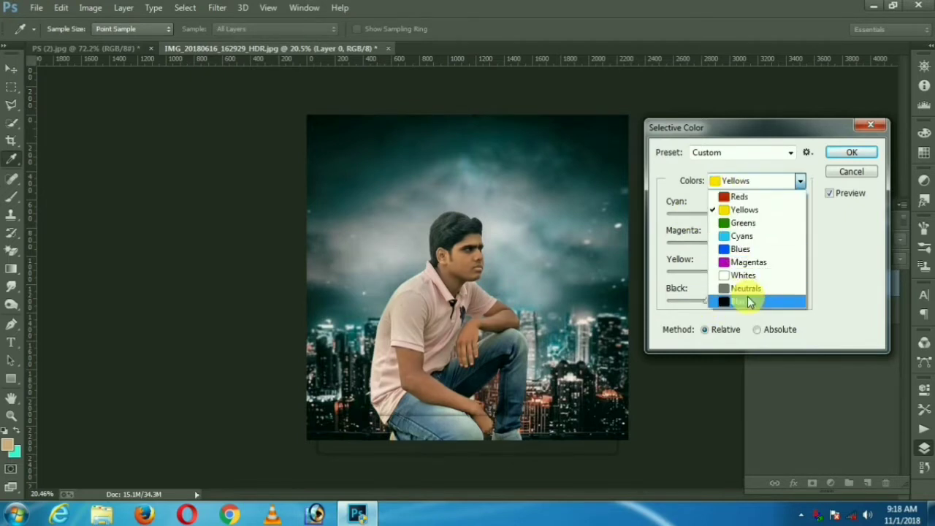
pyautogui.click(746, 301)
pyautogui.click(745, 300)
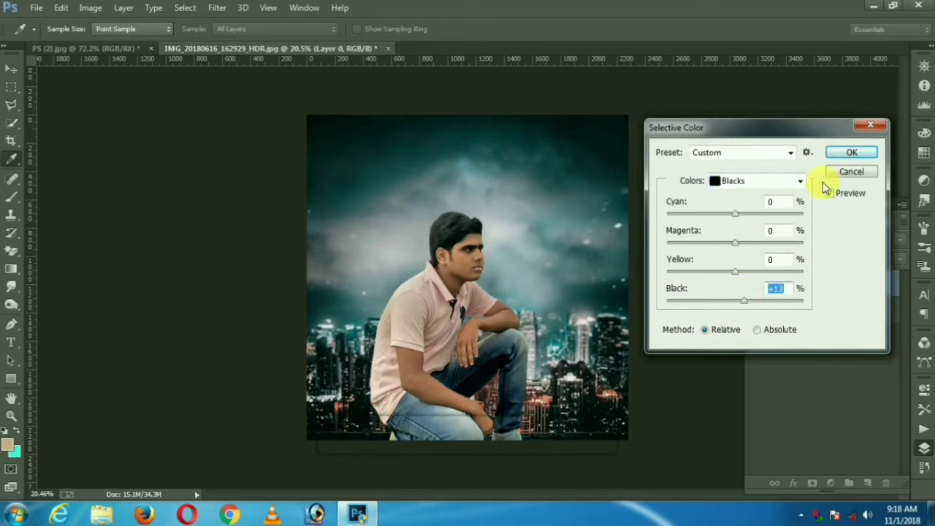
pyautogui.click(851, 154)
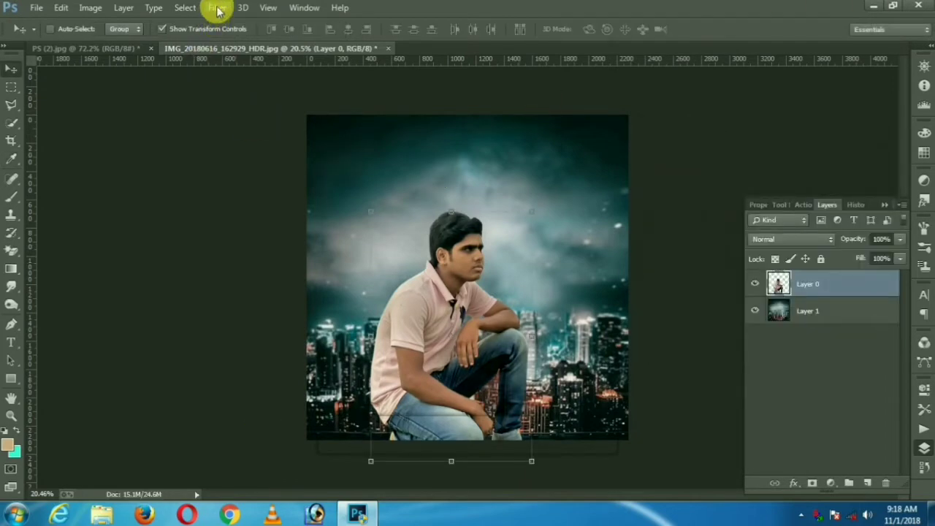
# Step: Open the Camera Raw Filter on the man's layer and set Vibrance to +43, Blacks to +36 and Whites to +25
pyautogui.click(218, 9)
pyautogui.click(247, 88)
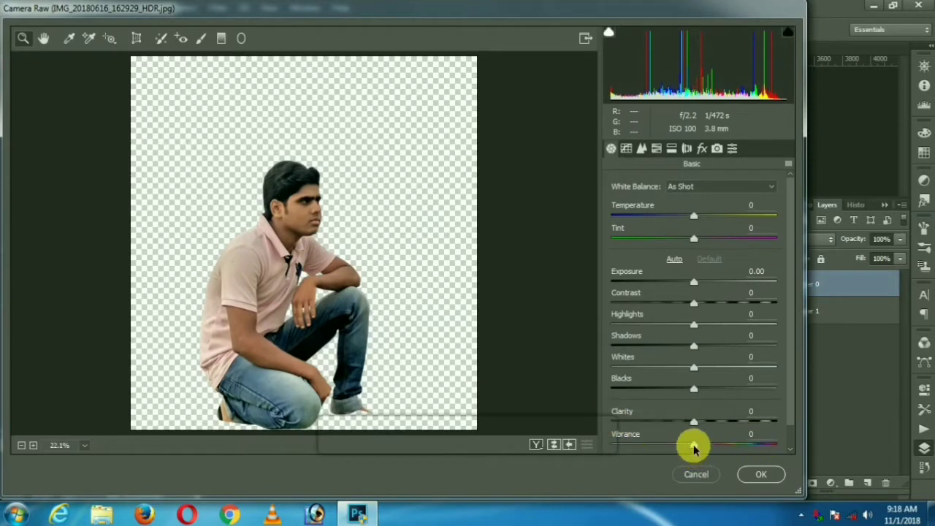
pyautogui.moveTo(695, 448); pyautogui.dragTo(729, 447)
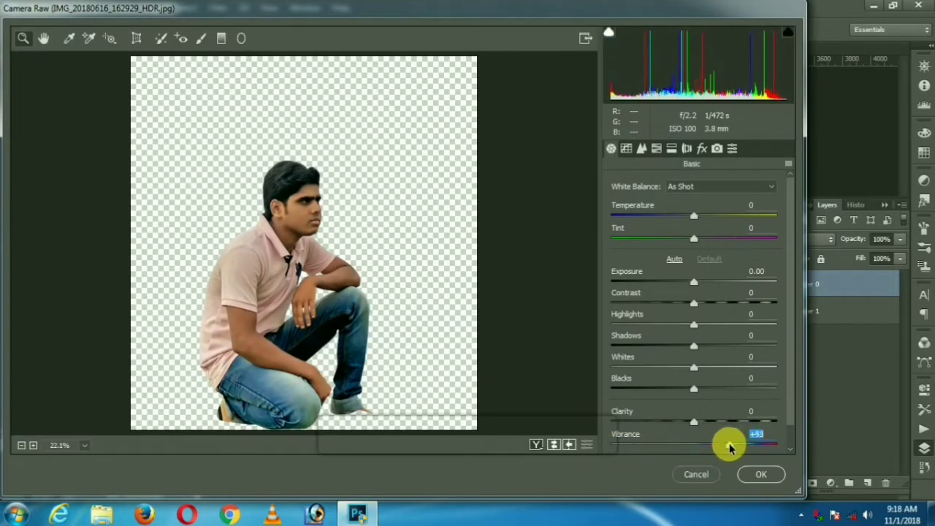
pyautogui.moveTo(694, 392); pyautogui.dragTo(718, 386)
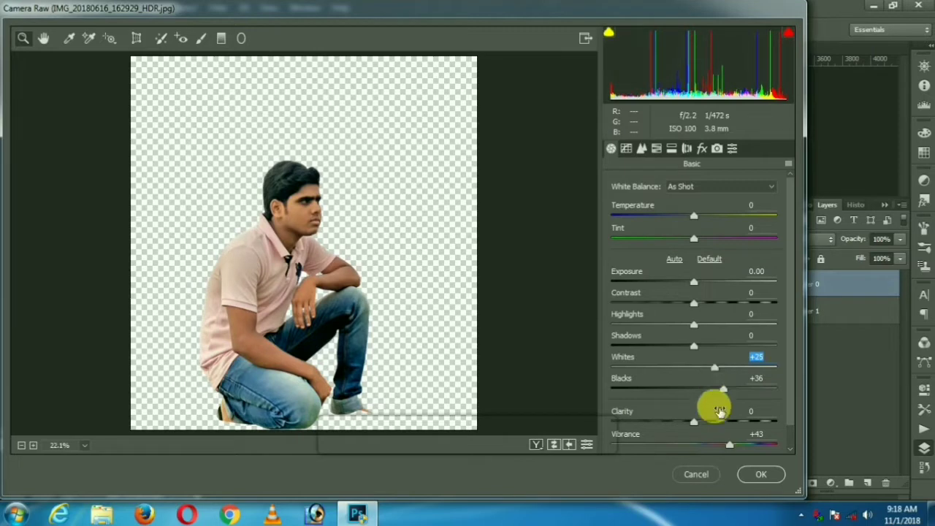
# Step: Set the Oranges luminance to +13, raise the Yellows luminance, and apply the Camera Raw Filter
pyautogui.click(658, 149)
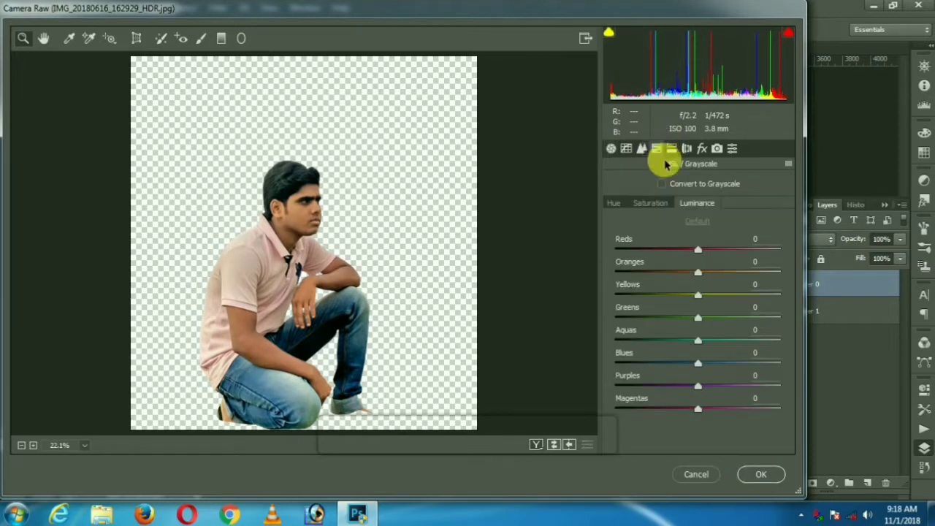
pyautogui.click(710, 273)
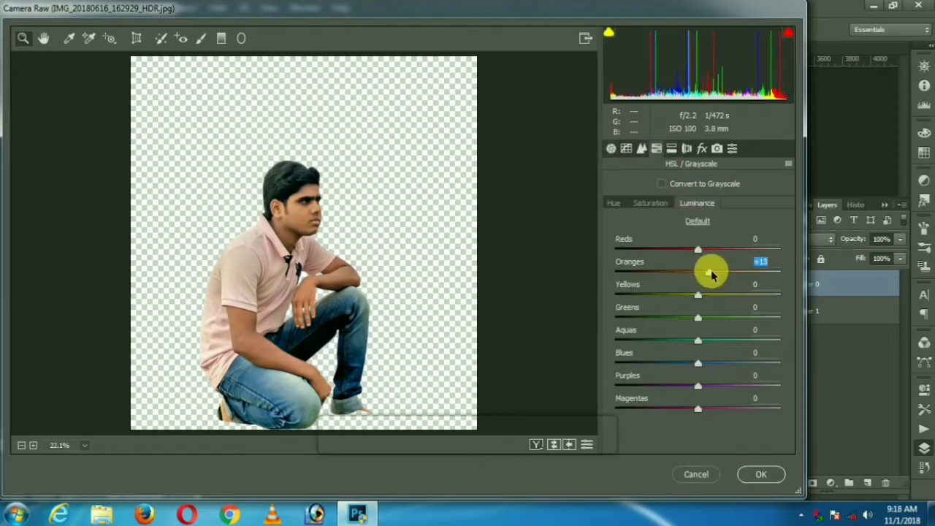
pyautogui.click(712, 296)
pyautogui.click(760, 474)
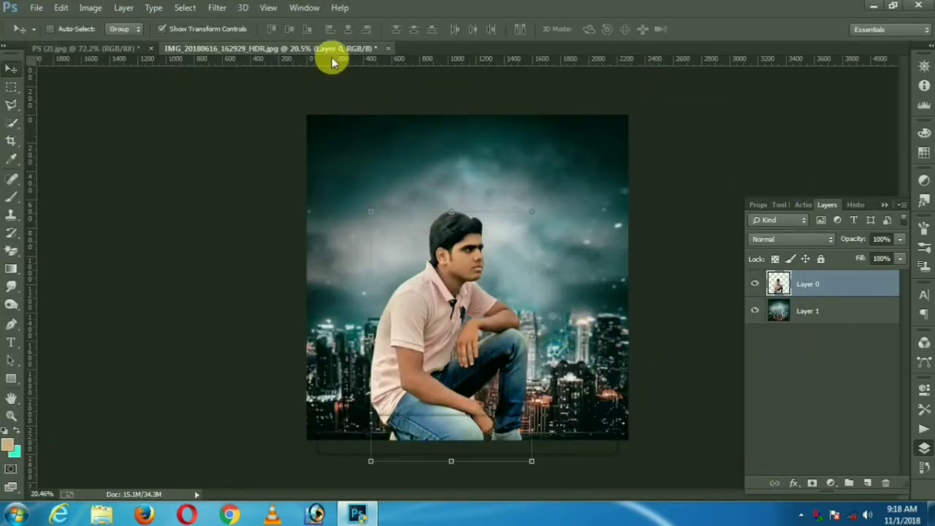
# Step: Raise the Oranges luminance slightly on the man's layer with the Camera Raw Filter and apply it
pyautogui.click(217, 7)
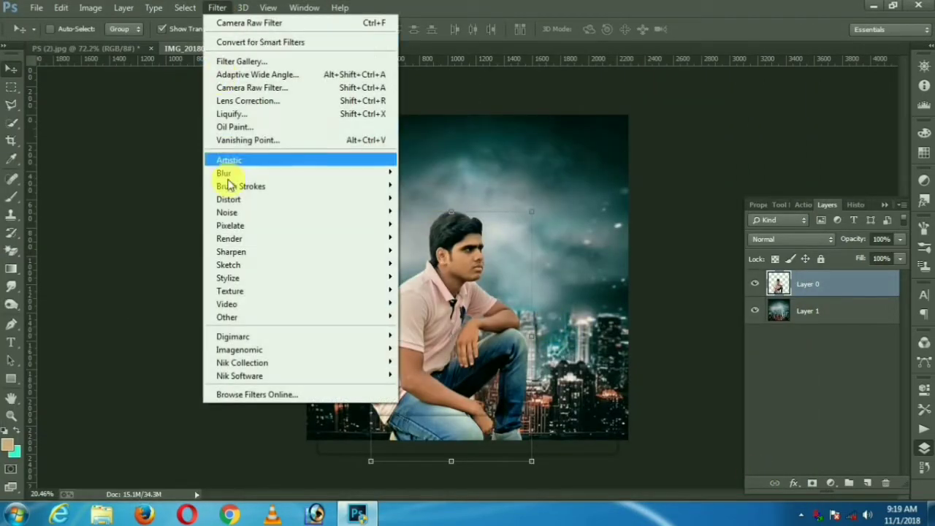
pyautogui.click(248, 87)
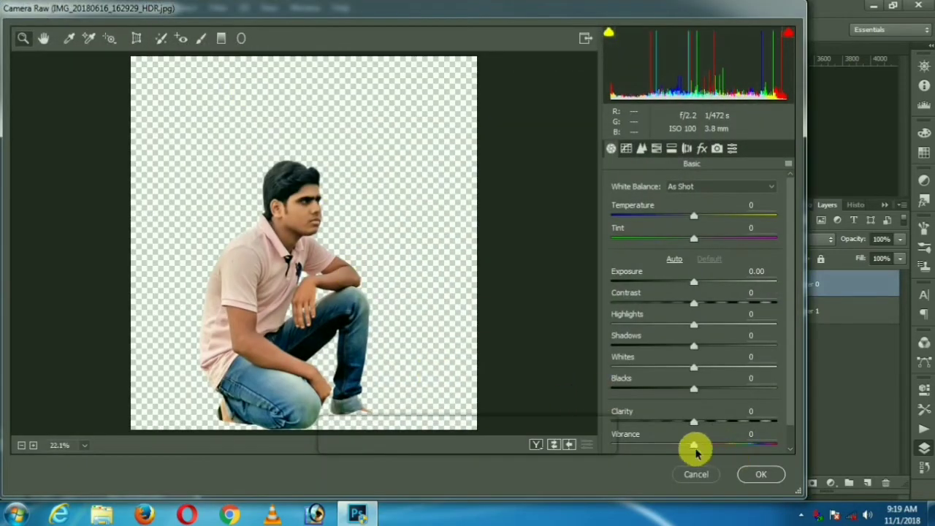
pyautogui.click(656, 148)
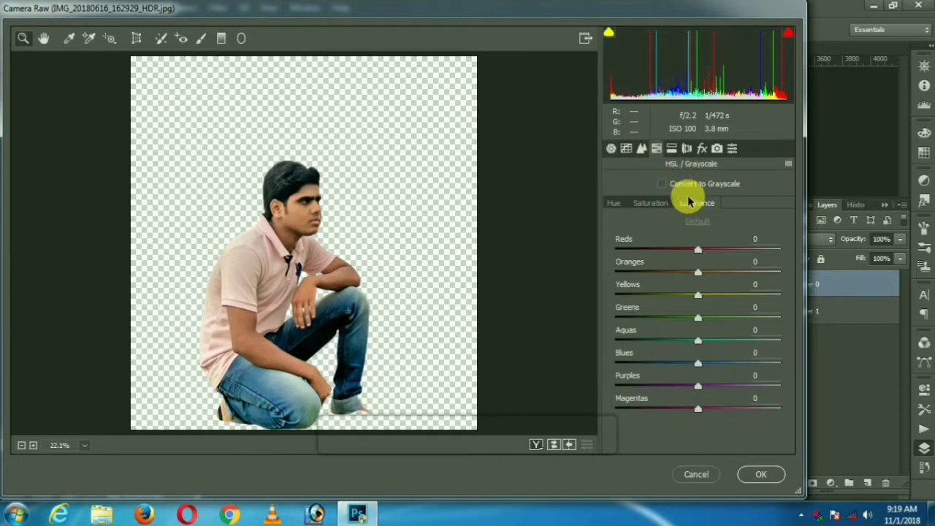
pyautogui.moveTo(698, 272); pyautogui.dragTo(705, 275)
pyautogui.click(753, 474)
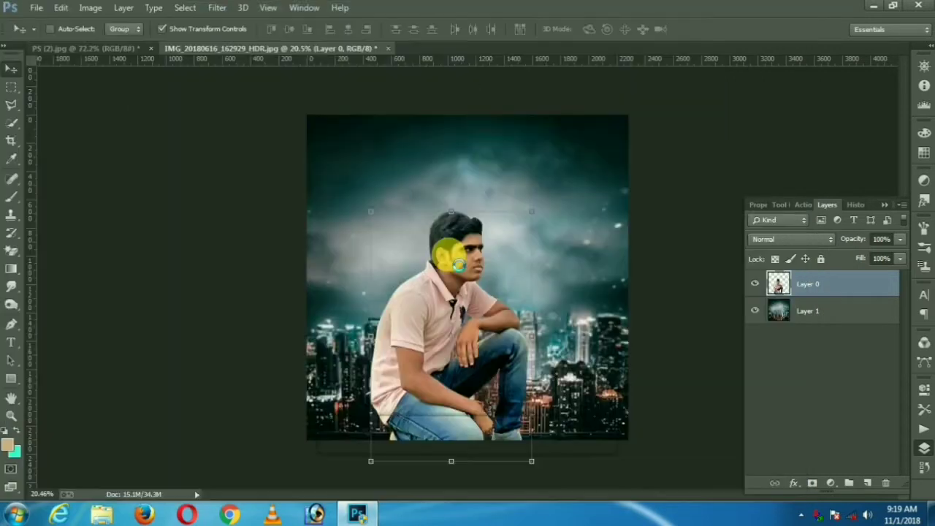
# Step: Apply a Brightness/Contrast adjustment to the man's layer with Brightness set to 6
pyautogui.click(92, 8)
pyautogui.moveTo(111, 43)
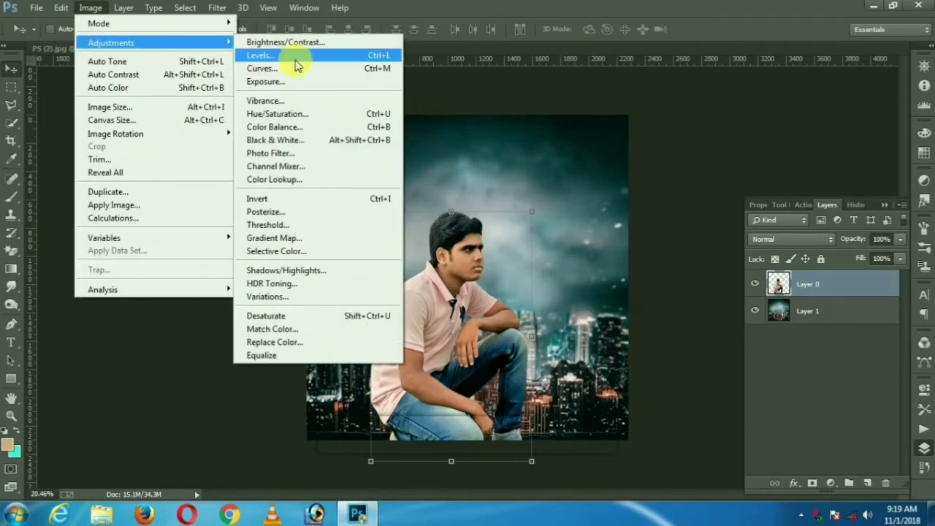
pyautogui.click(307, 45)
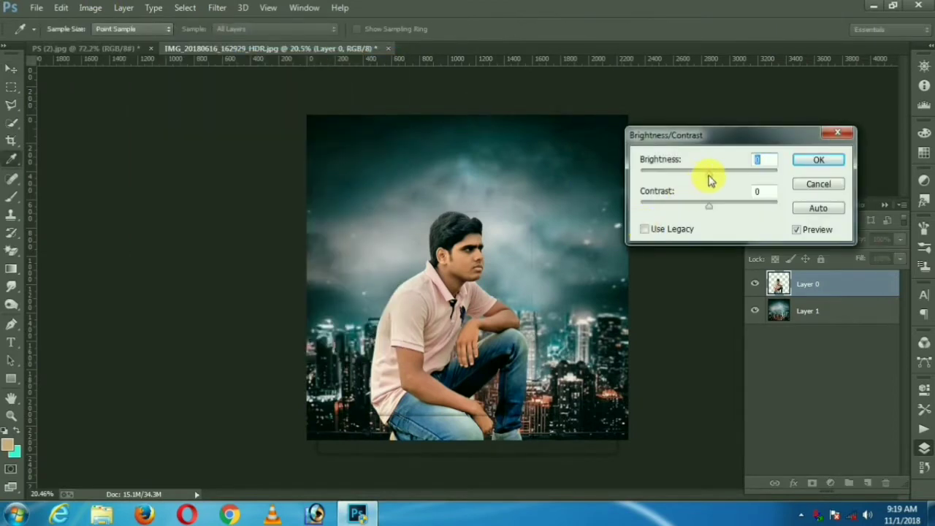
pyautogui.moveTo(712, 179); pyautogui.dragTo(720, 179)
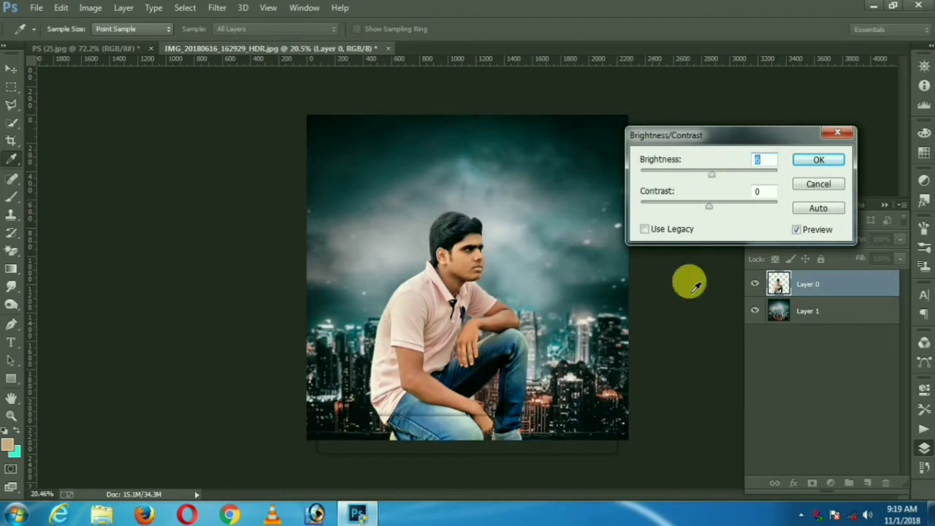
pyautogui.click(813, 162)
pyautogui.press('v')
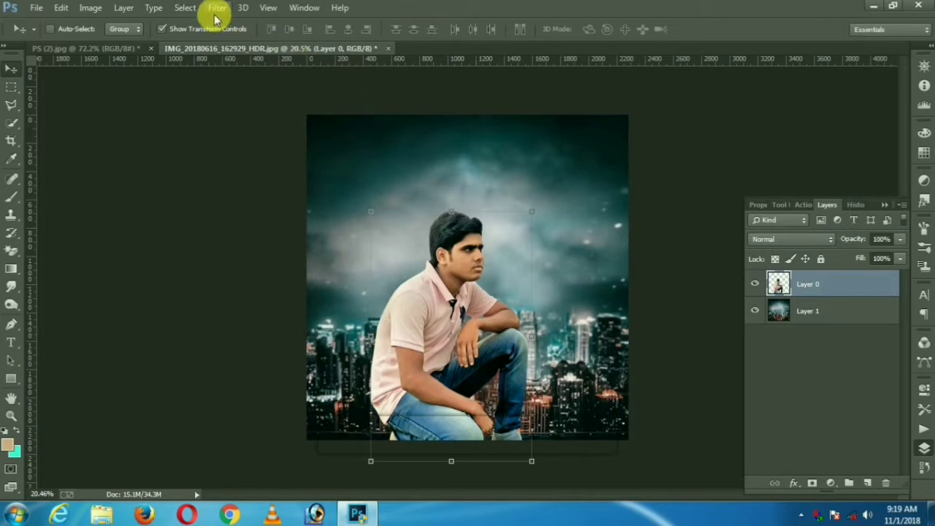
# Step: Apply a Hue/Saturation adjustment to the man's layer with the Master Lightness set to +6
pyautogui.click(91, 8)
pyautogui.moveTo(110, 42)
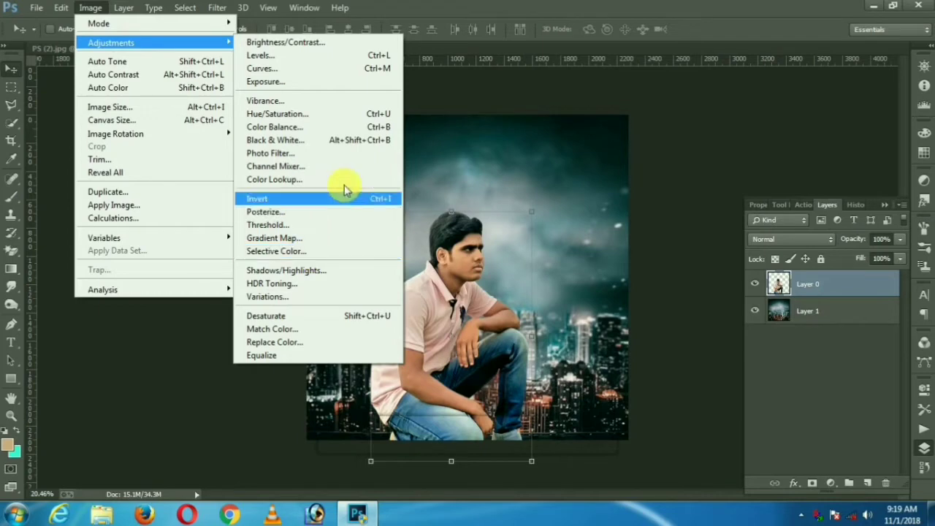
pyautogui.click(354, 122)
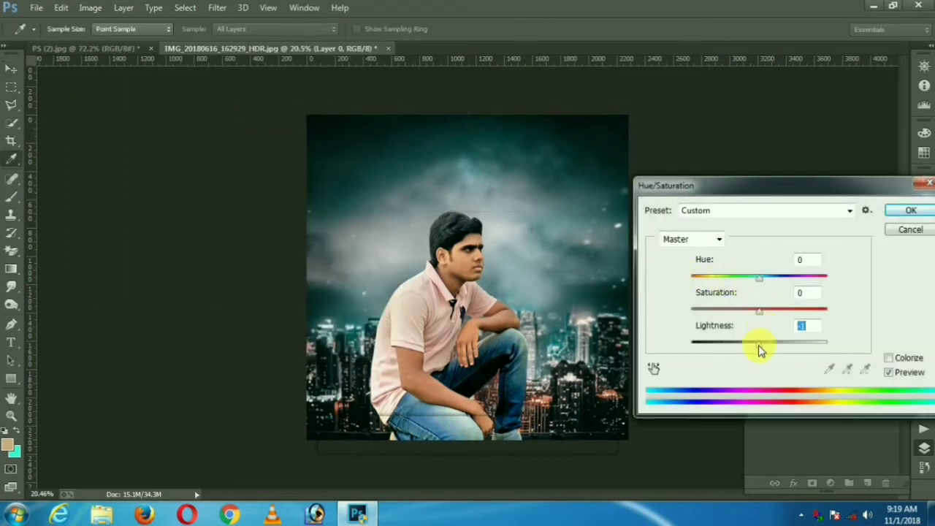
pyautogui.moveTo(760, 351); pyautogui.dragTo(767, 351)
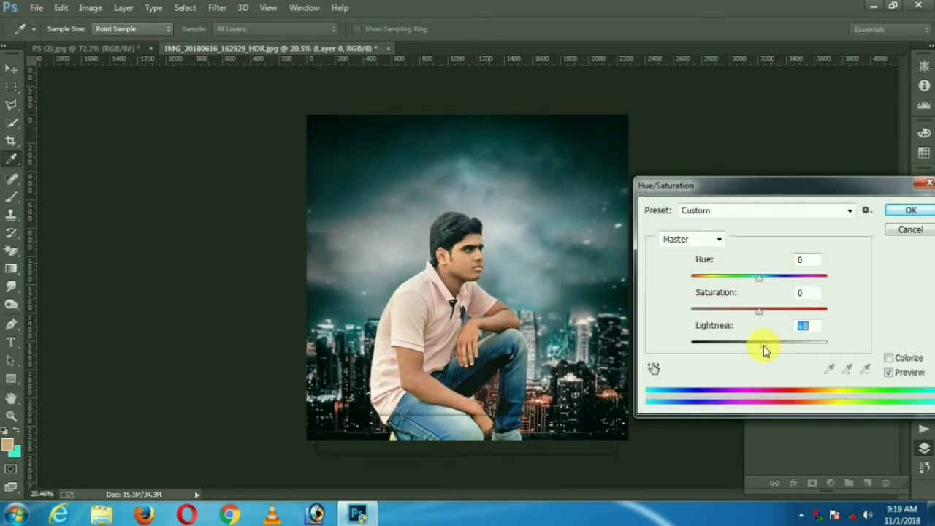
pyautogui.click(704, 242)
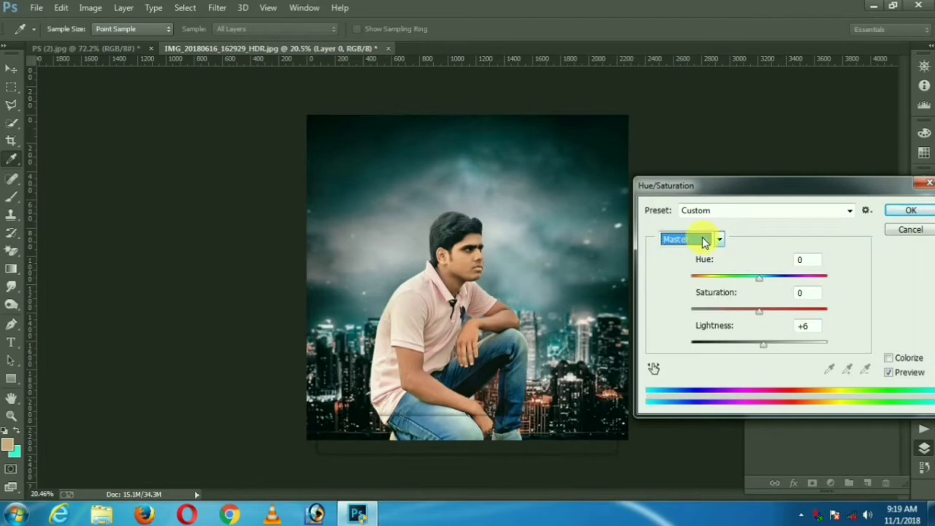
pyautogui.click(910, 212)
pyautogui.press('v')
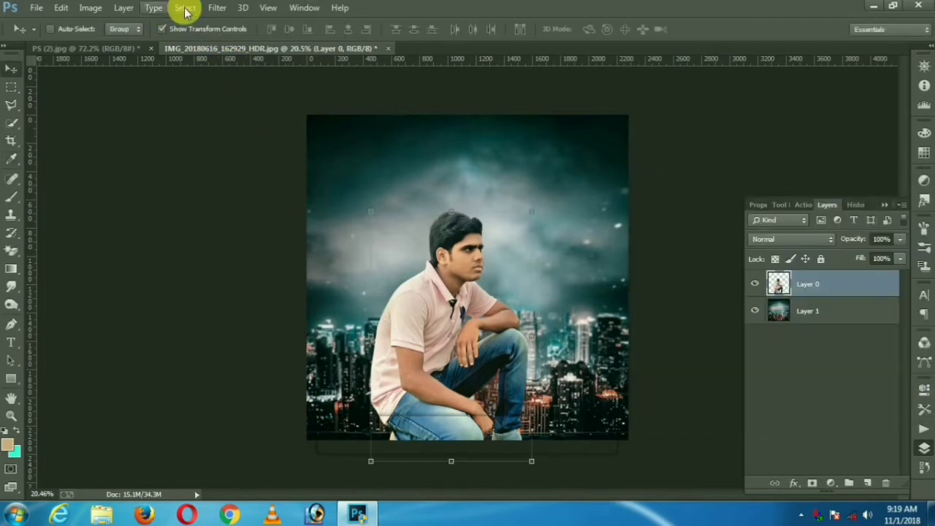
# Step: Apply a Color Balance adjustment to the man's midtones with Cyan/Red at +14 and Yellow/Blue at -2
pyautogui.click(216, 7)
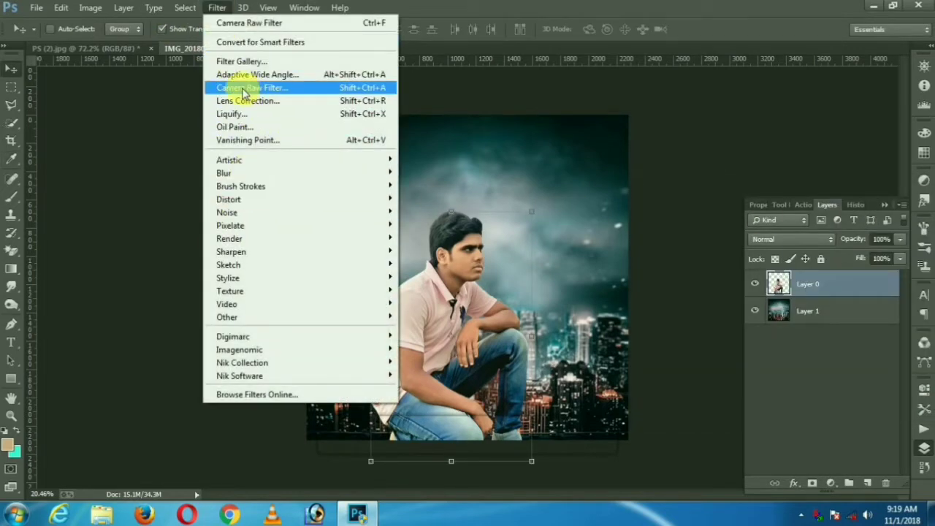
pyautogui.click(88, 7)
pyautogui.click(89, 7)
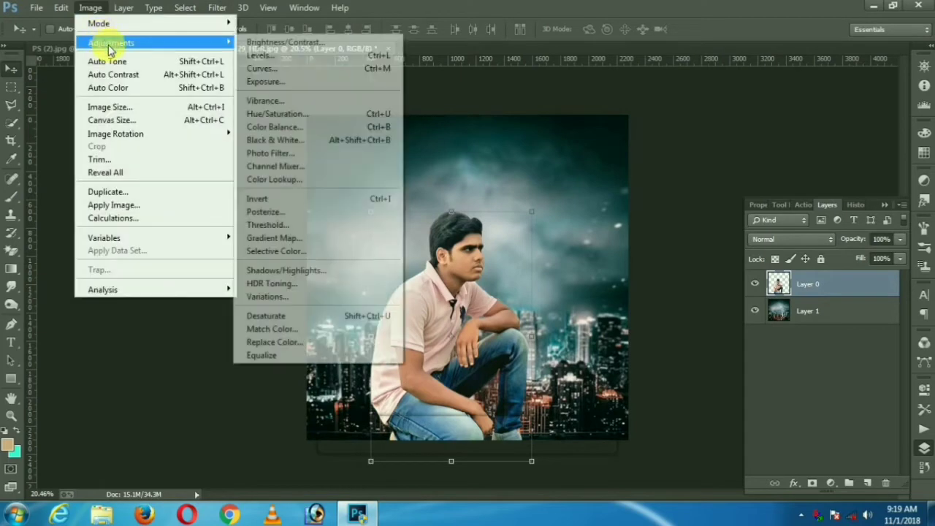
pyautogui.click(328, 127)
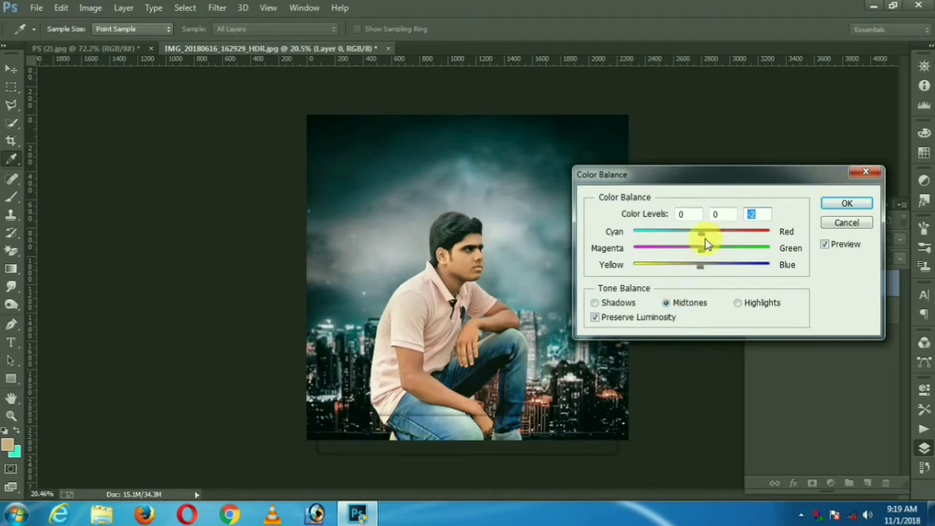
pyautogui.moveTo(703, 233)
pyautogui.mouseDown()
pyautogui.moveTo(719, 236)
pyautogui.moveTo(711, 235)
pyautogui.mouseUp()
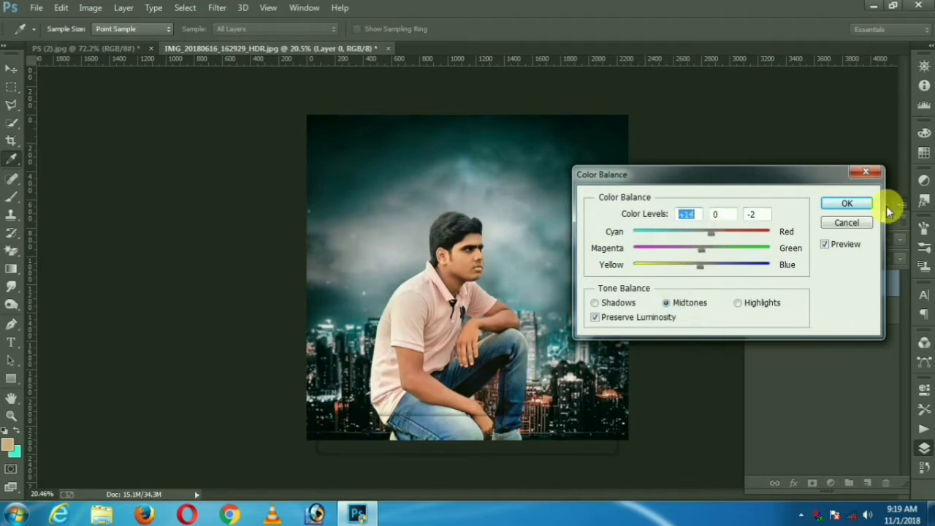
pyautogui.click(840, 205)
pyautogui.press('v')
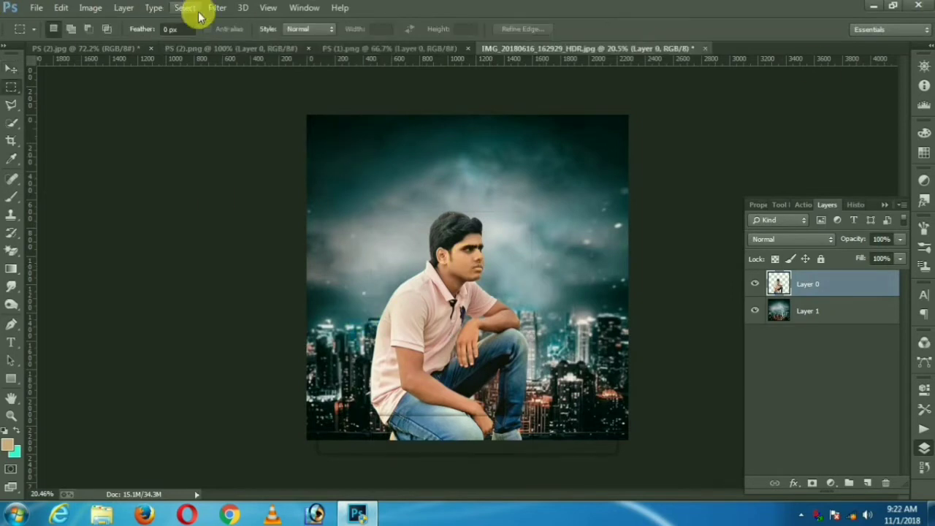
# Step: Apply the Color Efex Pro 3.0 Contrast Color Range filter to the man's layer with Brightness at -20%
pyautogui.click(217, 8)
pyautogui.moveTo(342, 375)
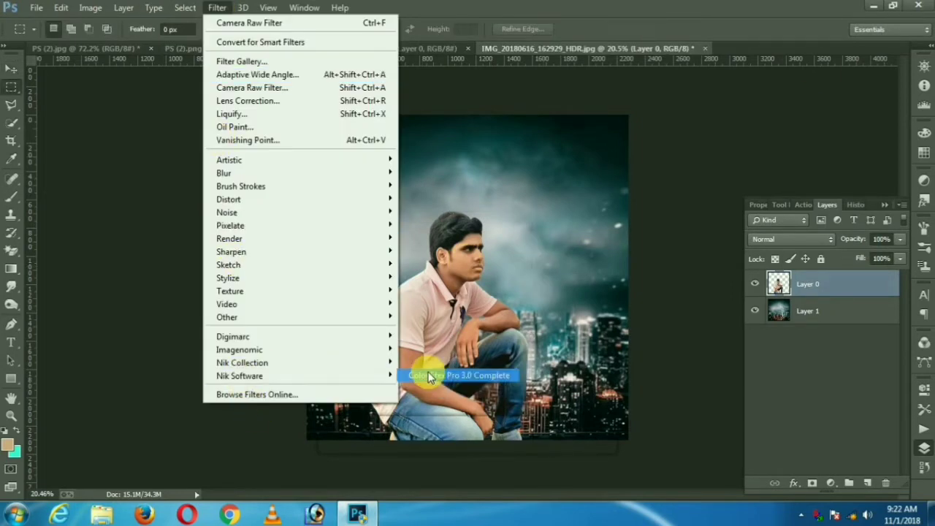
pyautogui.click(433, 377)
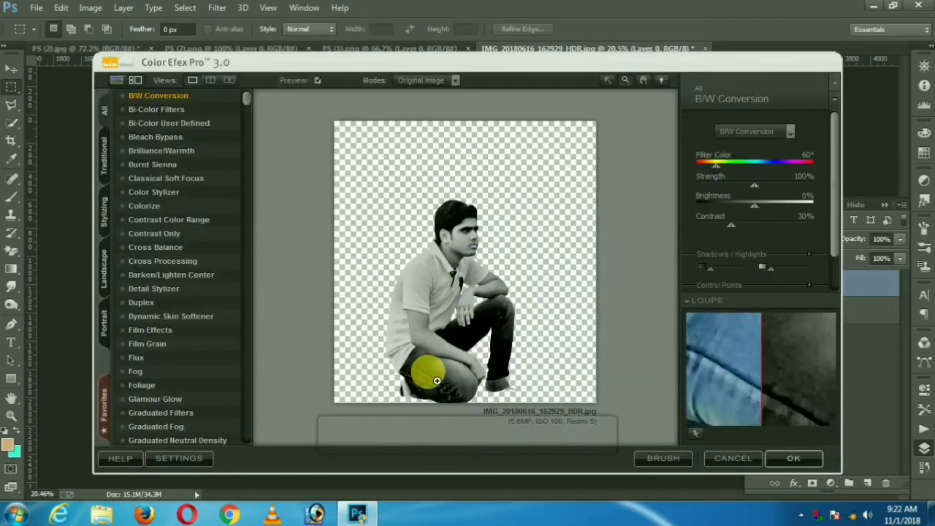
pyautogui.click(168, 220)
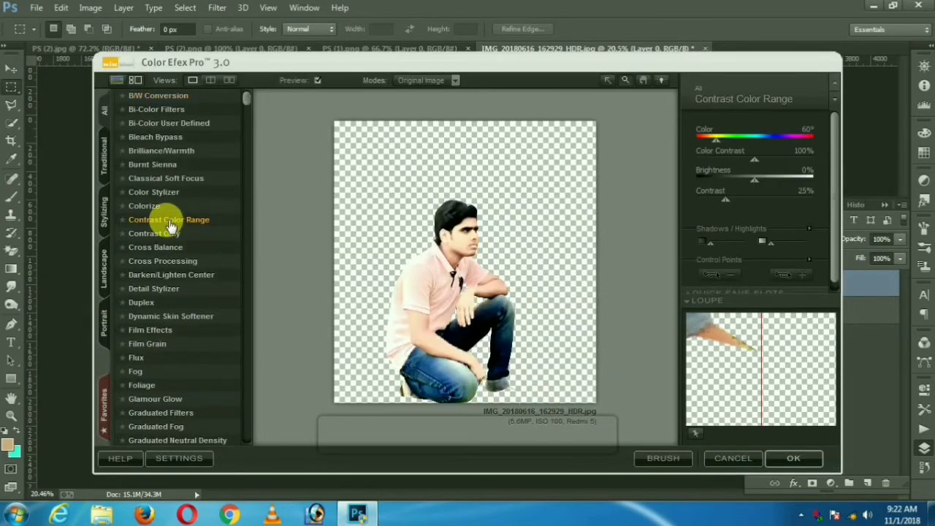
pyautogui.moveTo(749, 186); pyautogui.dragTo(746, 181)
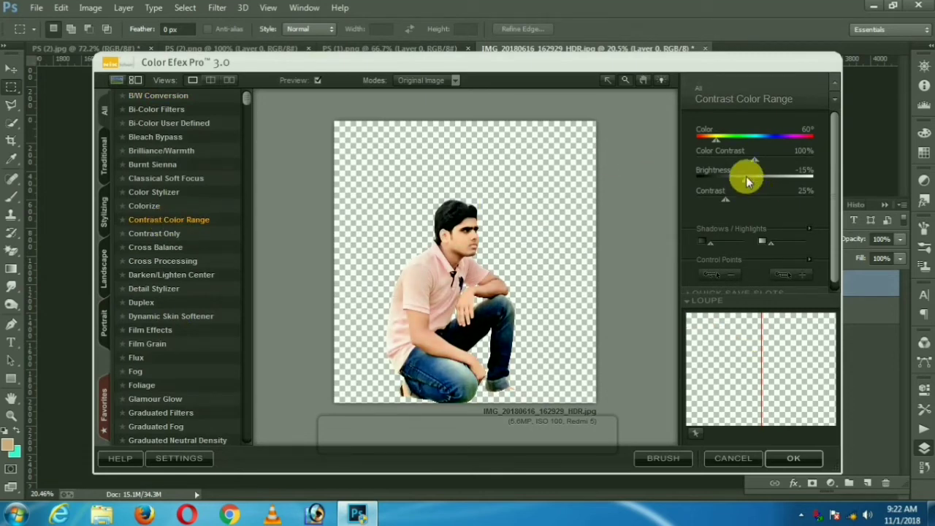
pyautogui.moveTo(721, 139); pyautogui.dragTo(743, 178)
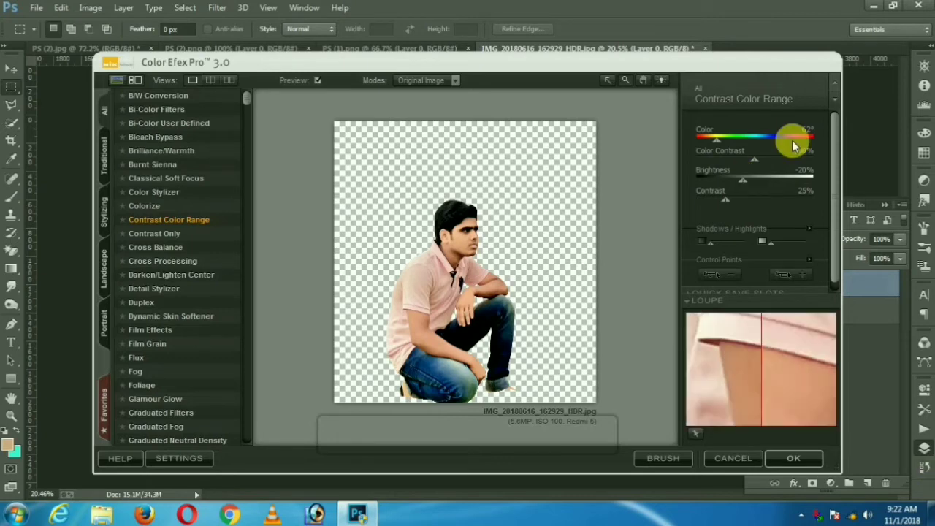
pyautogui.click(794, 459)
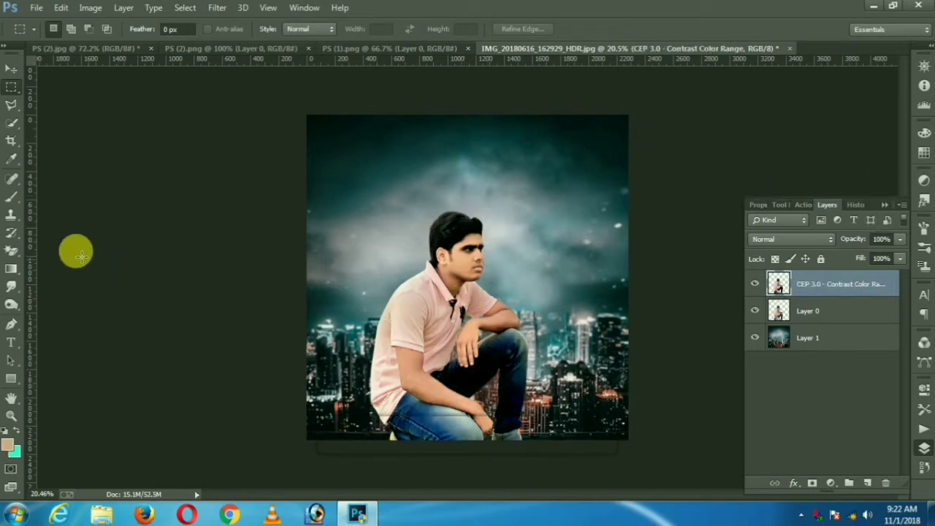
# Step: Erase the dark jeans areas from the Contrast Color Range layer with the Magic Eraser tool
pyautogui.click(13, 252)
pyautogui.click(69, 274)
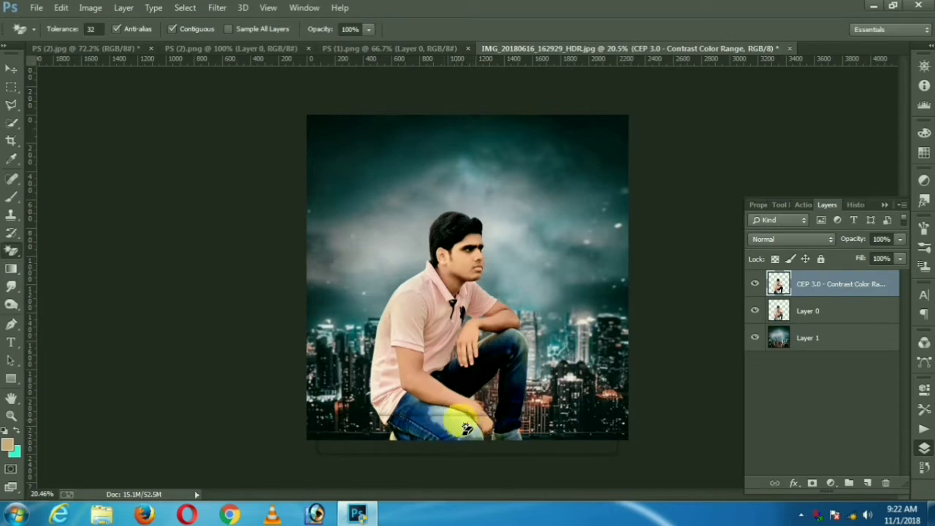
pyautogui.click(504, 366)
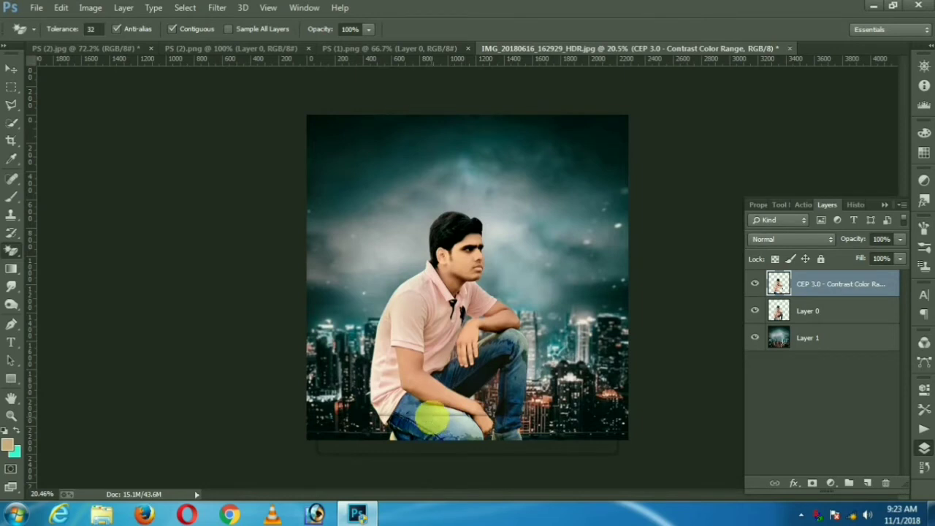
# Step: Toggle the visibility of Layer 0 and the Contrast Color Range layer to check the erased jeans areas
pyautogui.click(756, 313)
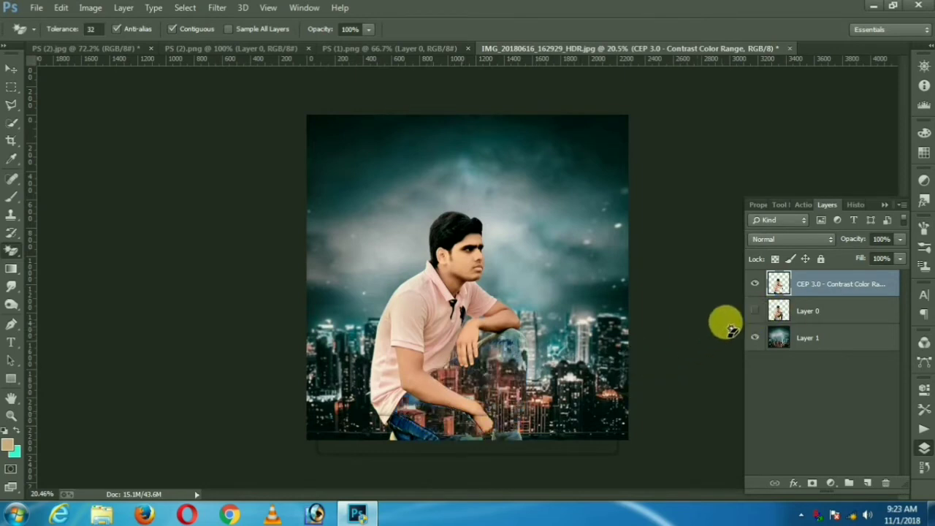
pyautogui.click(756, 285)
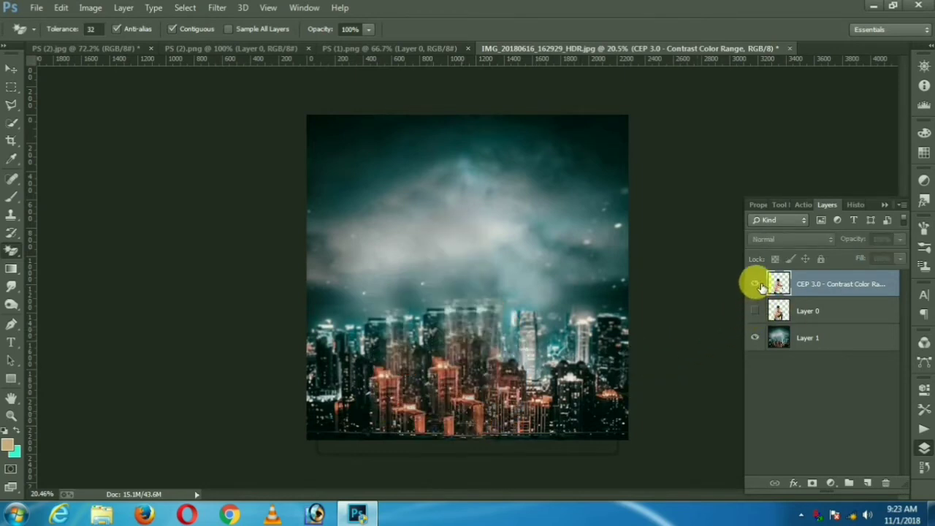
pyautogui.click(755, 284)
pyautogui.click(756, 311)
pyautogui.click(757, 311)
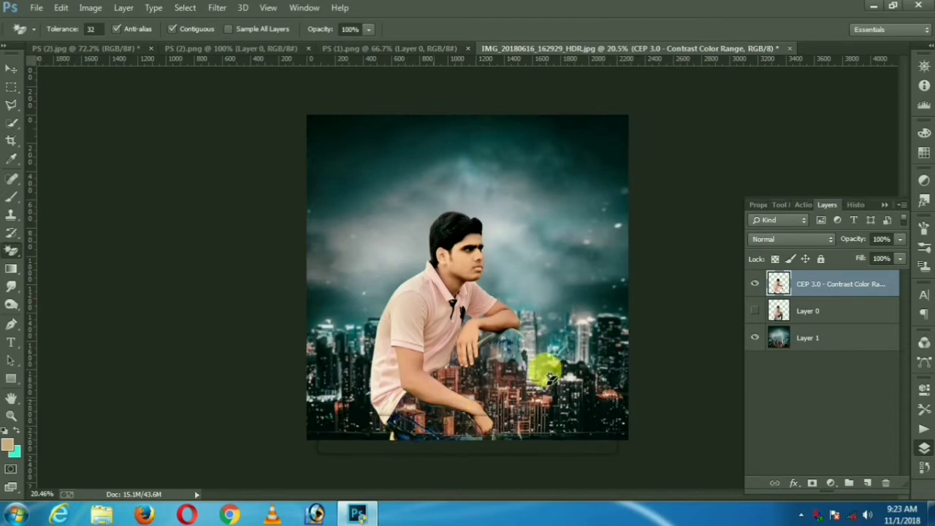
pyautogui.click(756, 312)
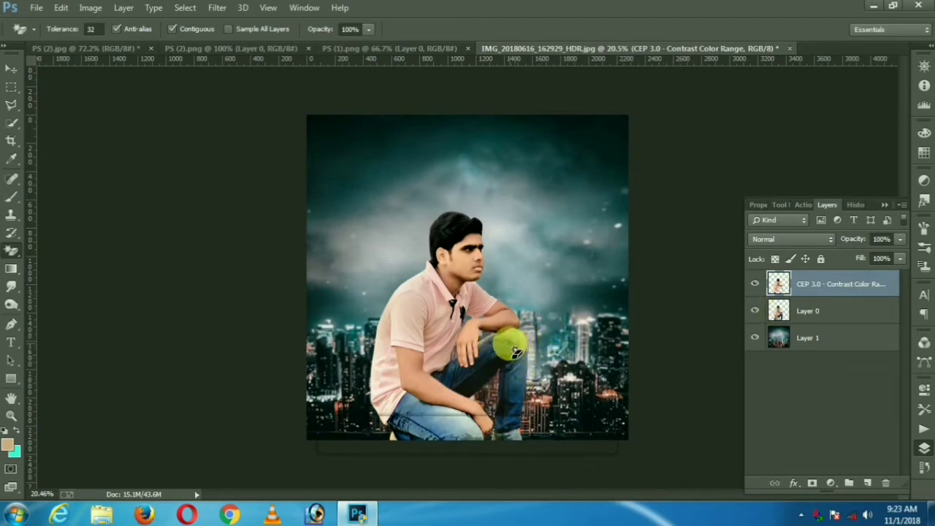
# Step: Switch to the regular Eraser tool and set its brush to 66 px with 0% hardness for the man's face and neck
pyautogui.rightClick(13, 251)
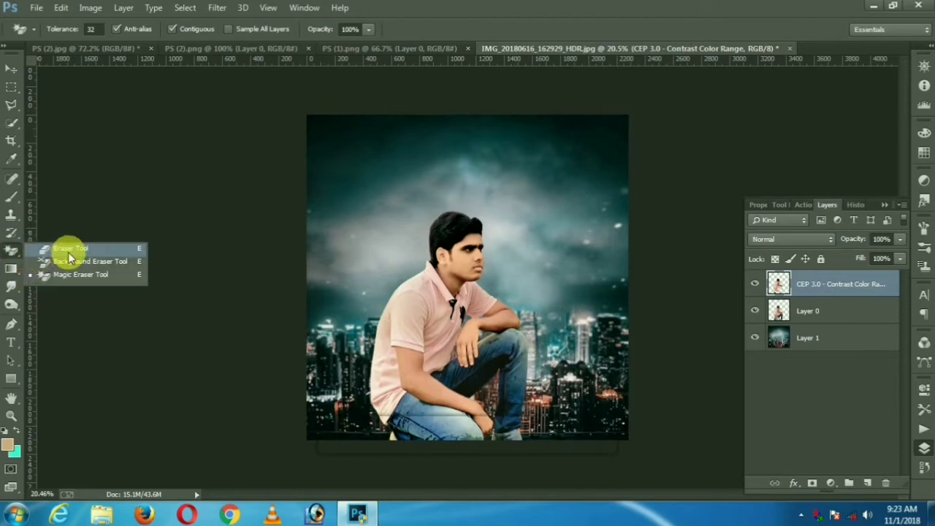
pyautogui.click(68, 248)
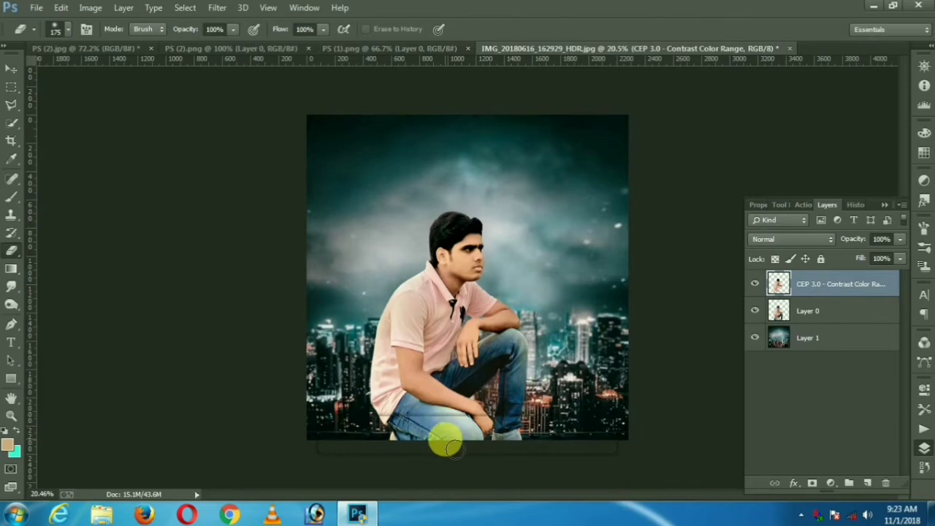
pyautogui.scroll(-2, 442, 390)
pyautogui.scroll(4, 448, 392)
pyautogui.scroll(3, 458, 393)
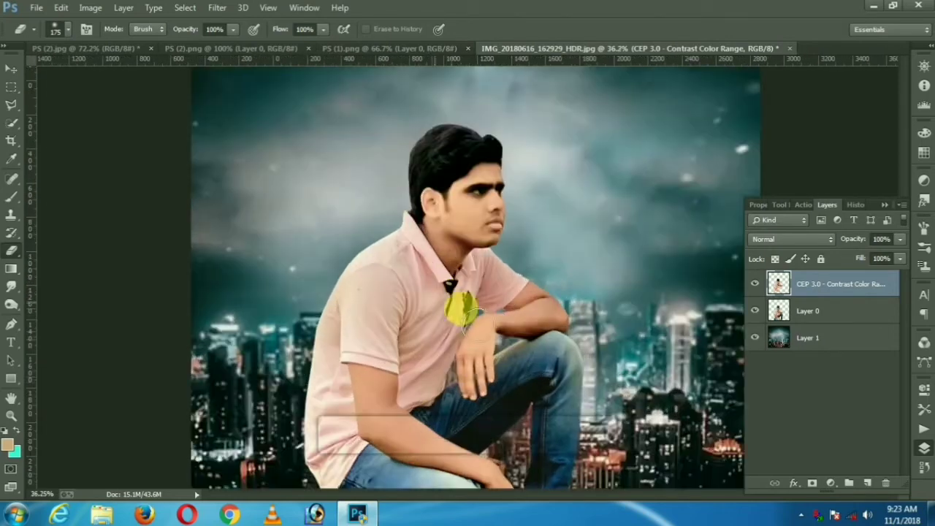
pyautogui.scroll(5, 489, 307)
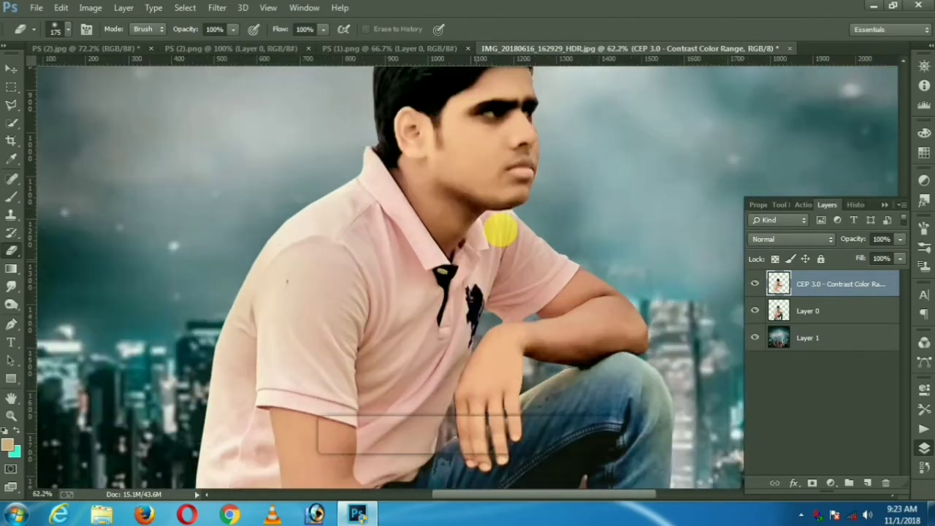
pyautogui.moveTo(510, 196)
pyautogui.mouseDown()
pyautogui.moveTo(516, 212)
pyautogui.moveTo(467, 323)
pyautogui.moveTo(453, 306)
pyautogui.mouseUp()
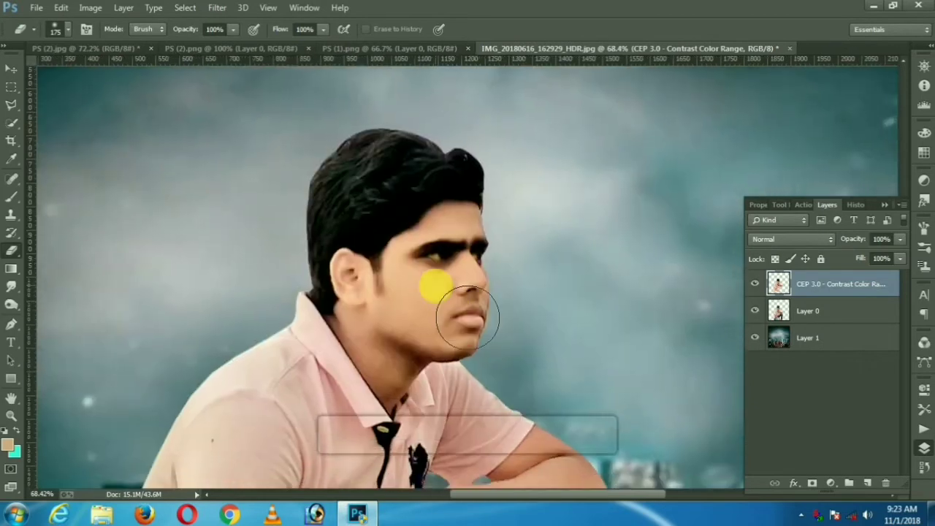
pyautogui.rightClick(439, 292)
pyautogui.click(533, 147)
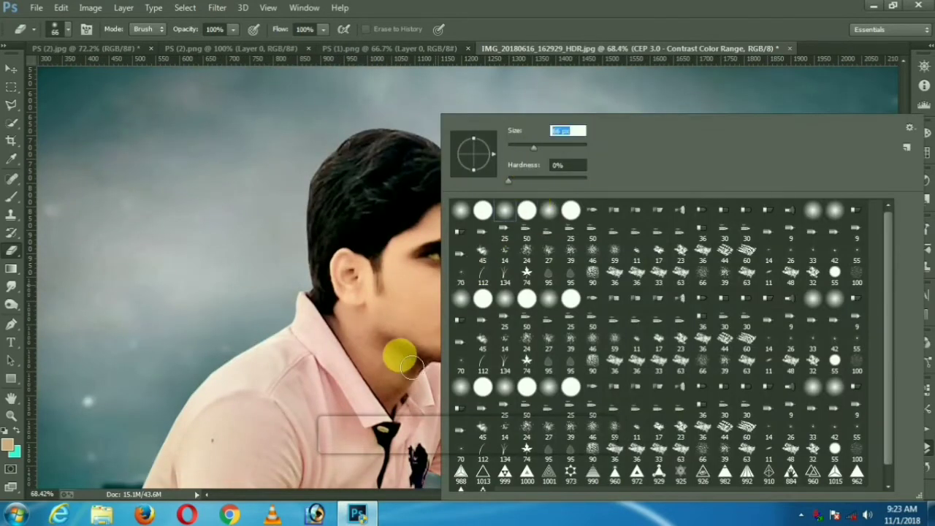
pyautogui.click(397, 348)
# Step: Merge the Contrast Color Range layer down into Layer 0
pyautogui.scroll(-5, 450, 360)
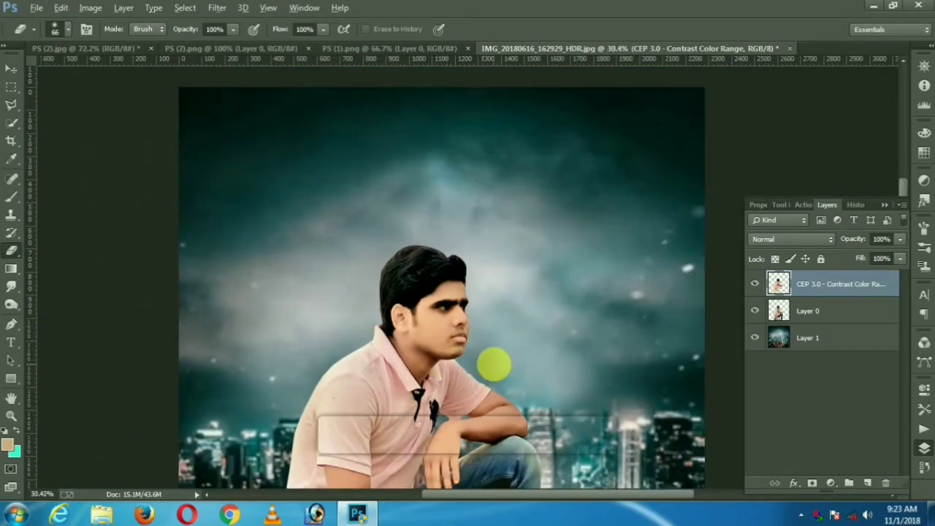
pyautogui.scroll(-3, 495, 363)
pyautogui.scroll(1, 494, 358)
pyautogui.rightClick(810, 295)
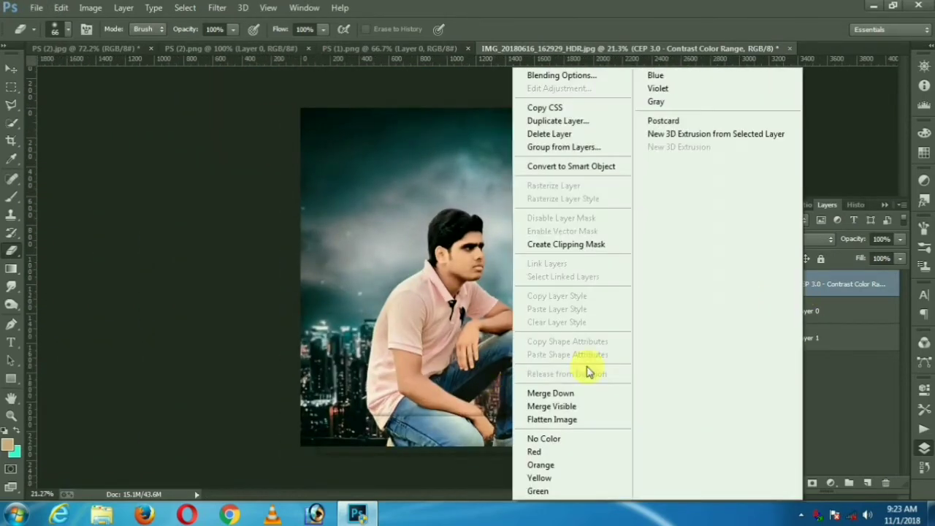
pyautogui.click(549, 392)
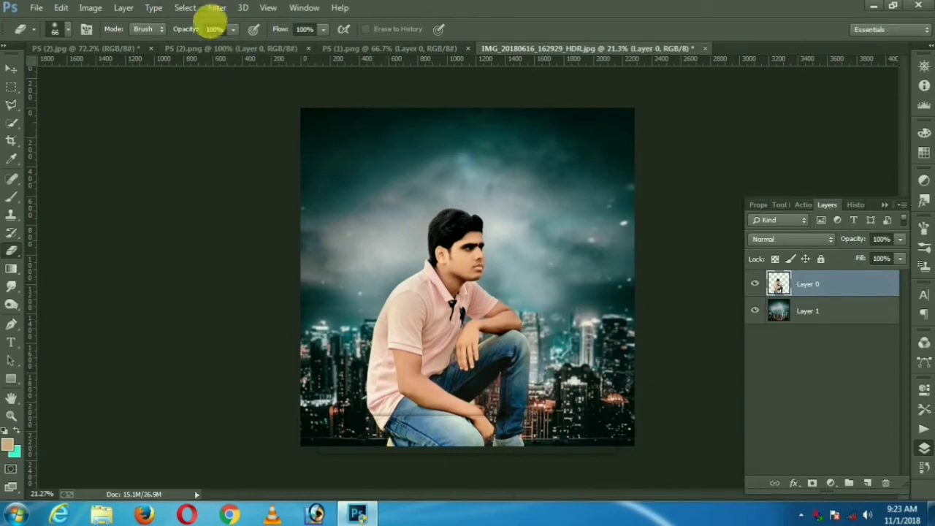
# Step: Brighten the man's skin with the Camera Raw filter by setting the Oranges luminance to +21
pyautogui.click(217, 8)
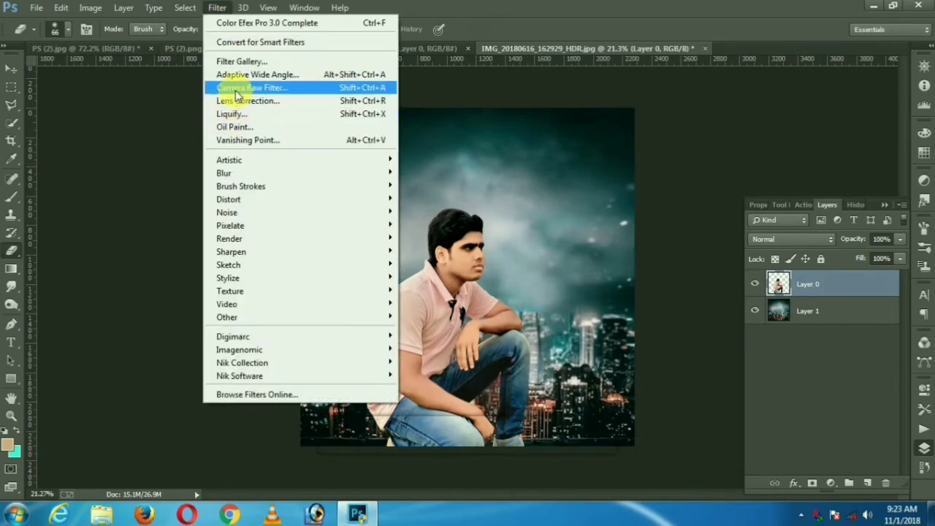
pyautogui.click(234, 90)
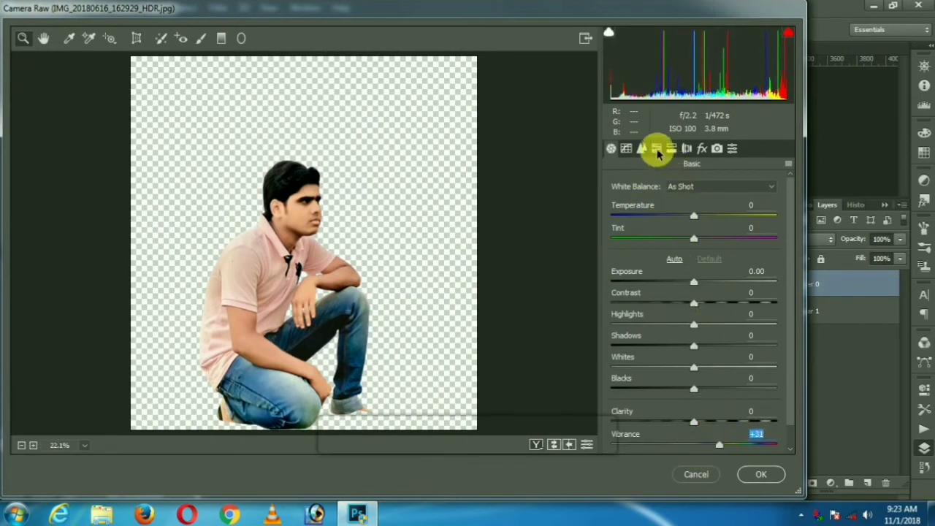
pyautogui.click(656, 149)
pyautogui.click(682, 211)
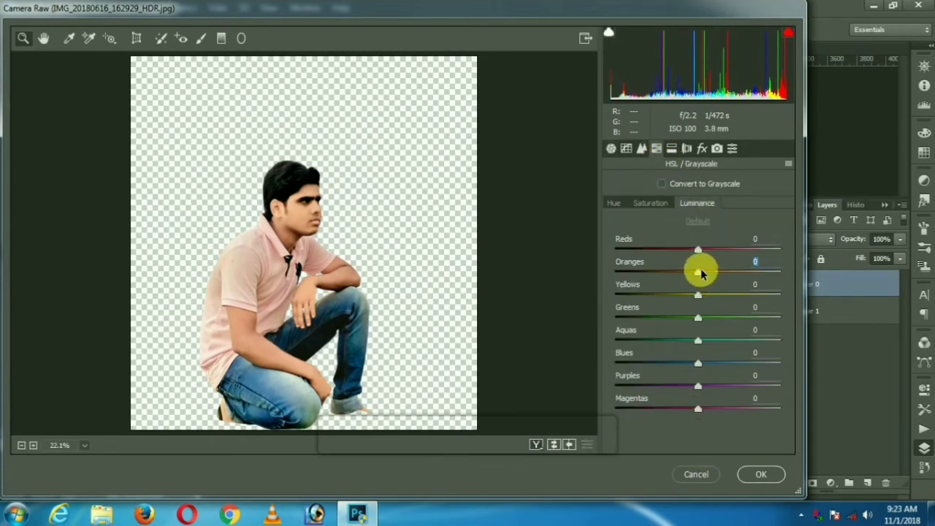
pyautogui.moveTo(699, 271); pyautogui.dragTo(726, 277)
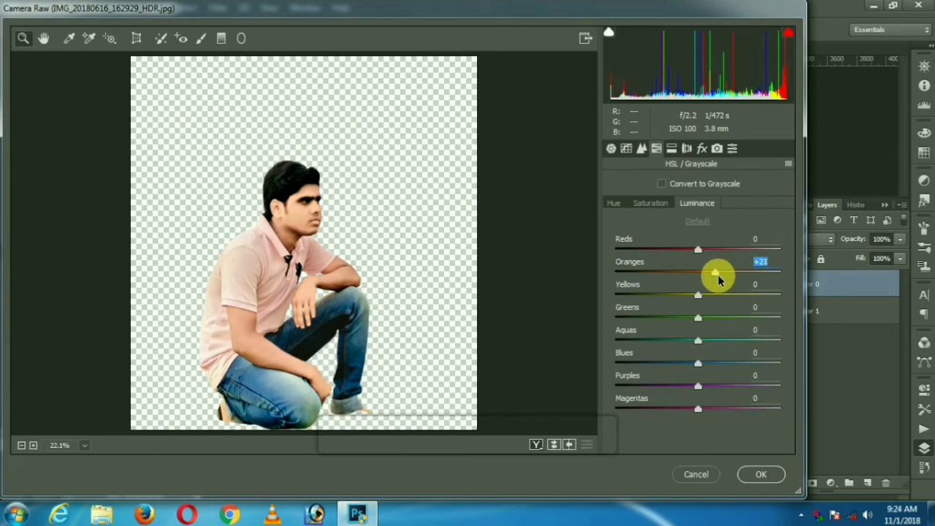
pyautogui.click(763, 475)
pyautogui.scroll(-1, 541, 362)
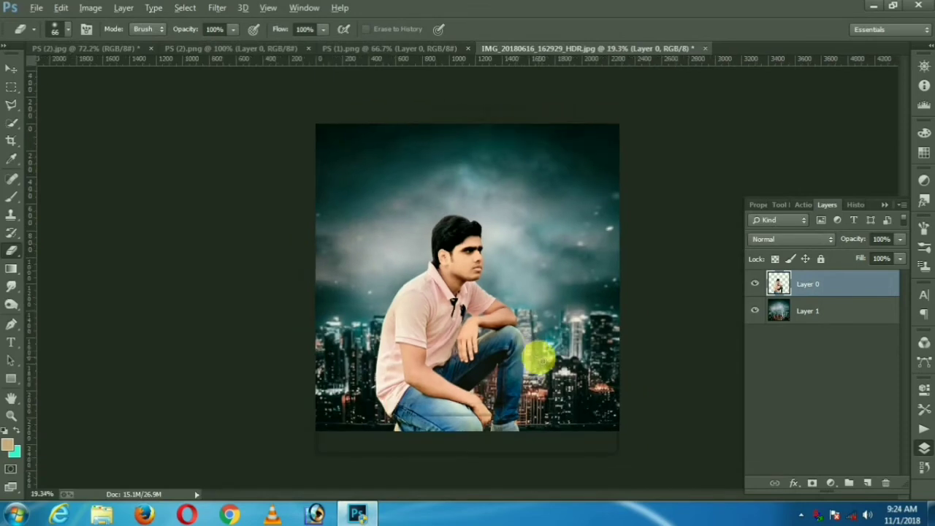
# Step: Apply Imagenomic Noiseware Professional to the man's layer with the Default settings, inspecting his face in the preview
pyautogui.click(219, 10)
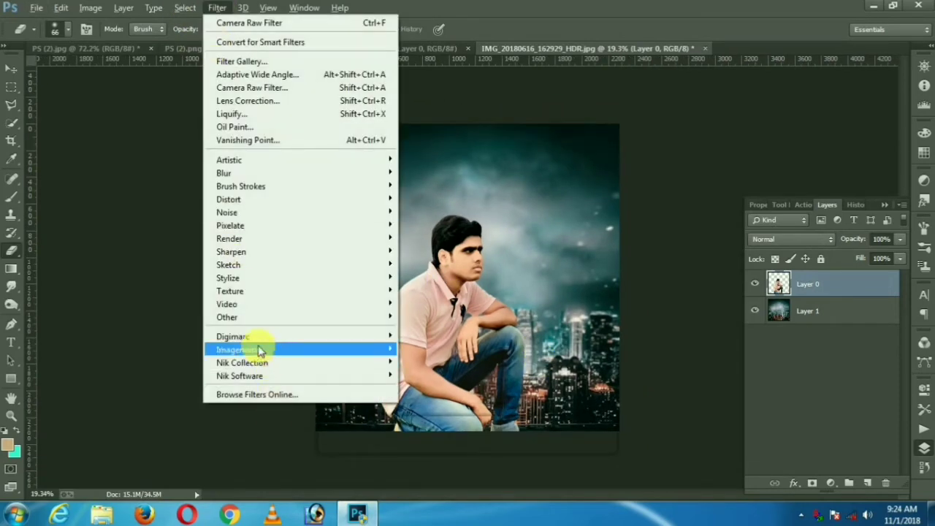
pyautogui.moveTo(276, 364)
pyautogui.click(430, 349)
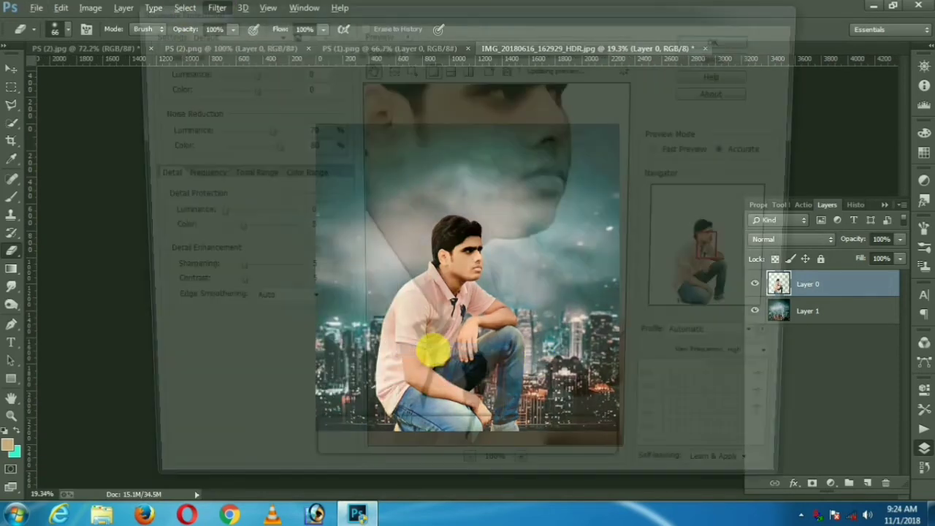
pyautogui.moveTo(500, 260); pyautogui.dragTo(514, 380)
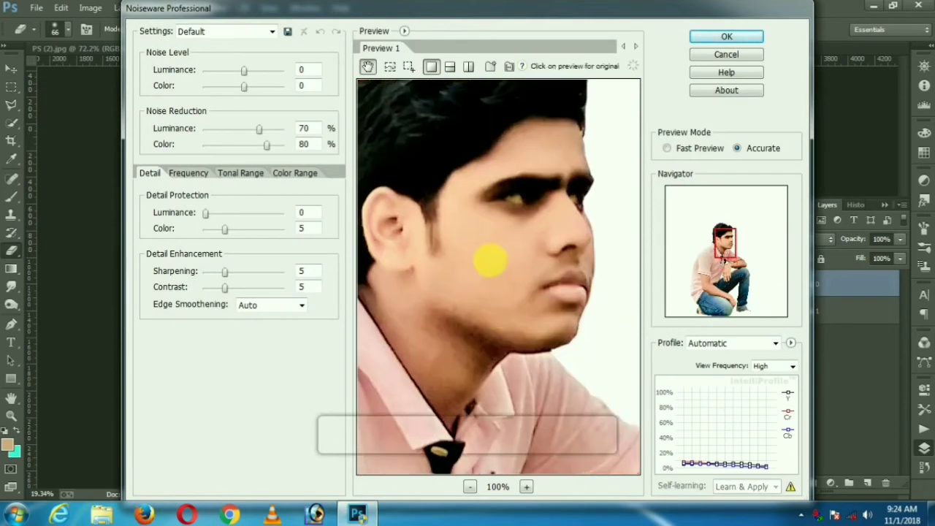
pyautogui.click(709, 36)
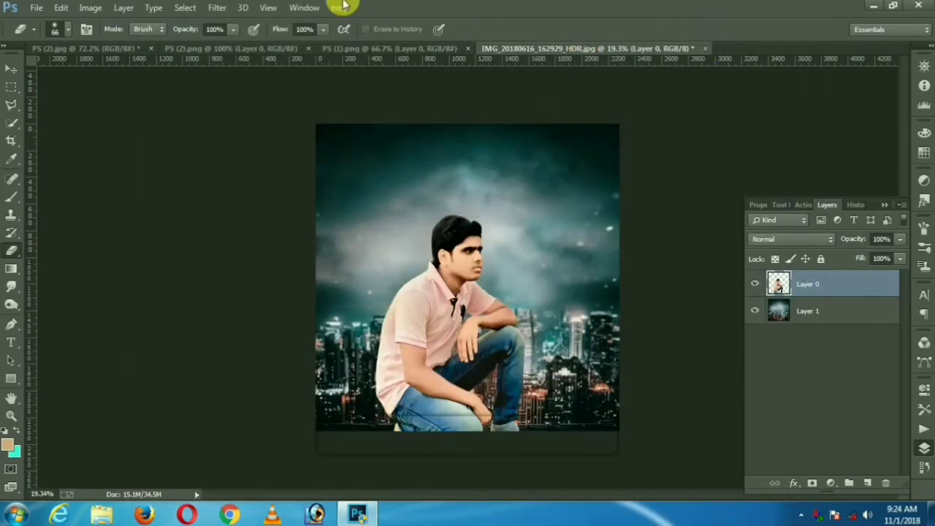
# Step: Raise the Oranges luminance of the man's layer slightly more with a second Camera Raw filter pass
pyautogui.click(217, 8)
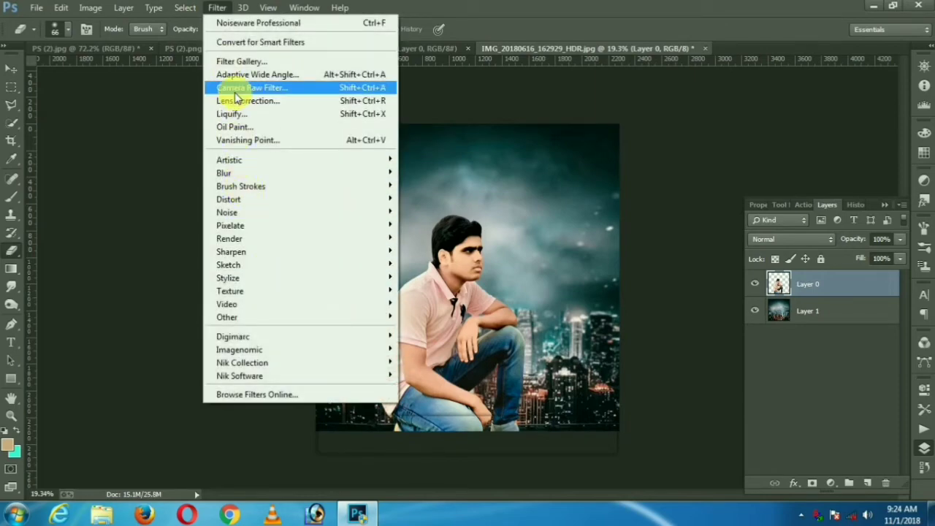
pyautogui.click(235, 88)
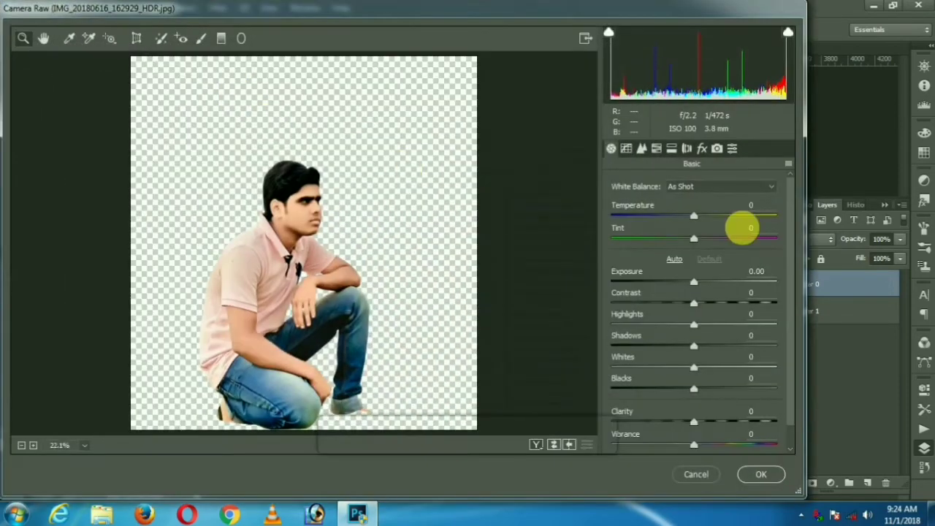
pyautogui.click(656, 150)
pyautogui.click(697, 208)
pyautogui.moveTo(698, 272); pyautogui.dragTo(706, 272)
pyautogui.click(760, 477)
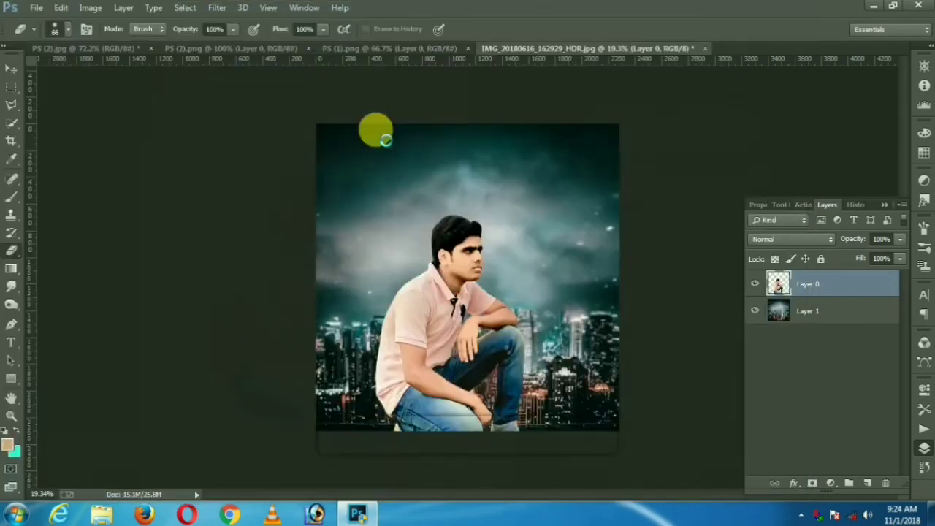
# Step: Smooth the man's skin with the Imagenomic Portraiture filter using the Default preset
pyautogui.click(217, 7)
pyautogui.moveTo(256, 351)
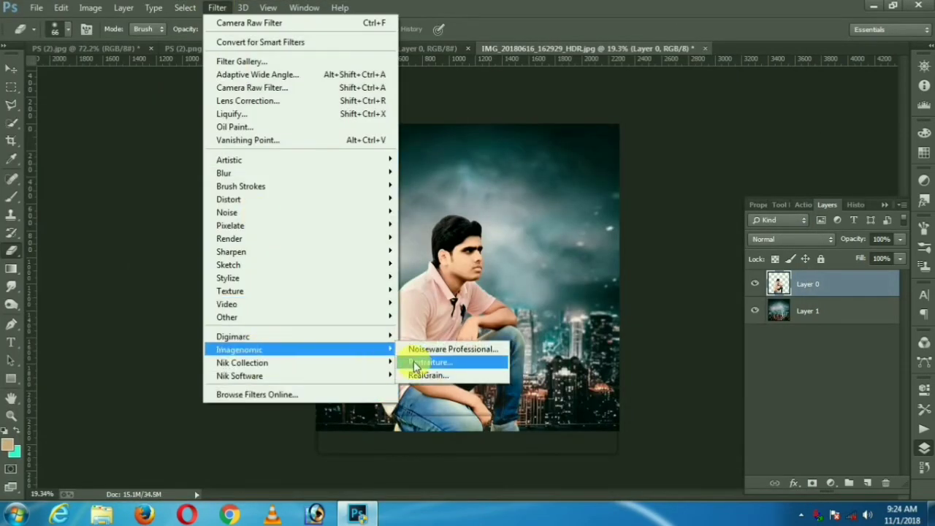
pyautogui.click(419, 361)
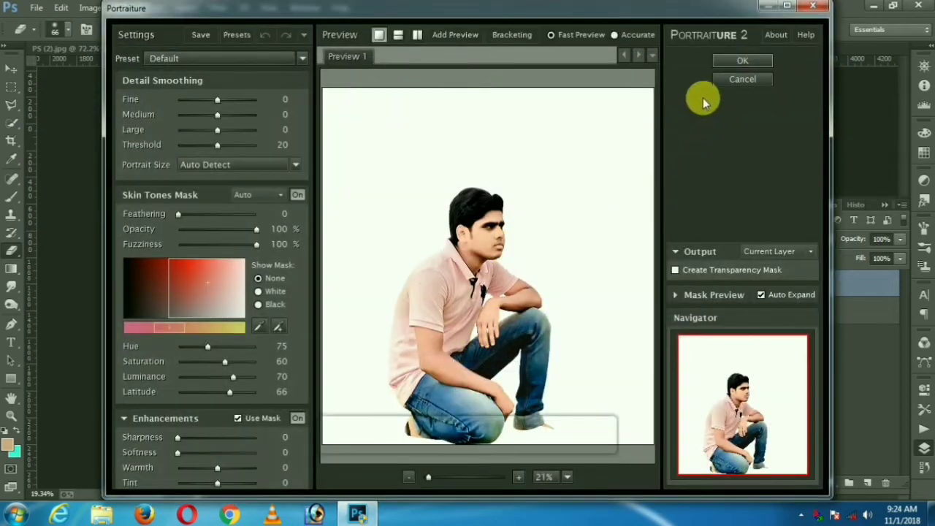
pyautogui.click(735, 61)
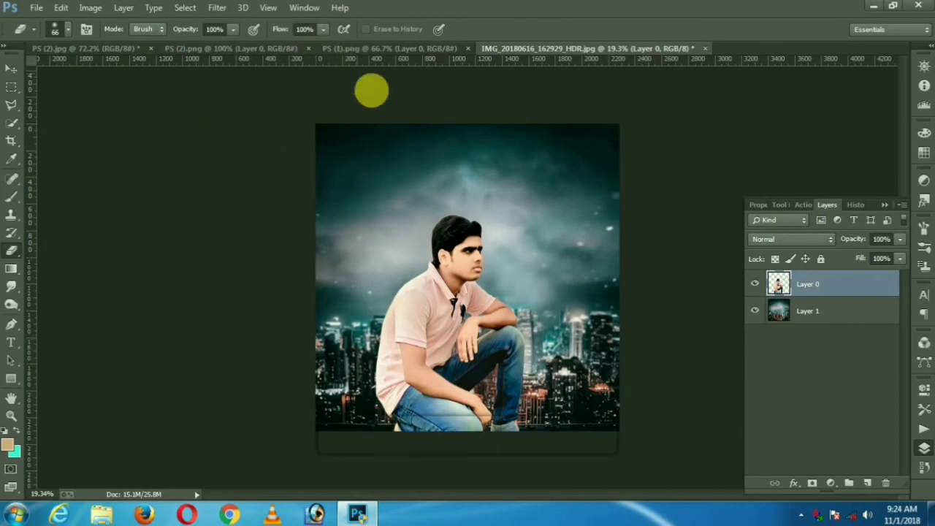
# Step: Copy the fireworks image from PS (1).png into the IMG_20180616_162929_HDR.jpg composite as a new layer
pyautogui.click(372, 50)
pyautogui.click(12, 67)
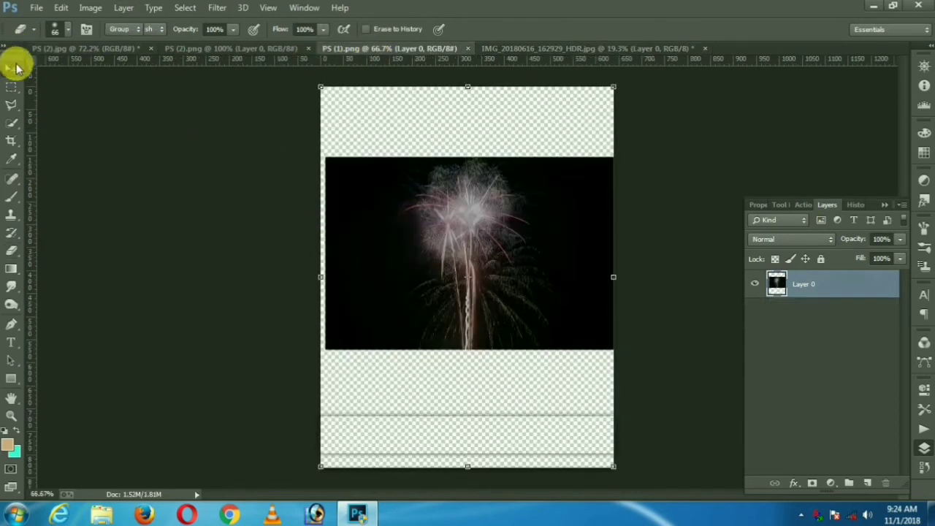
pyautogui.moveTo(414, 258); pyautogui.dragTo(462, 296)
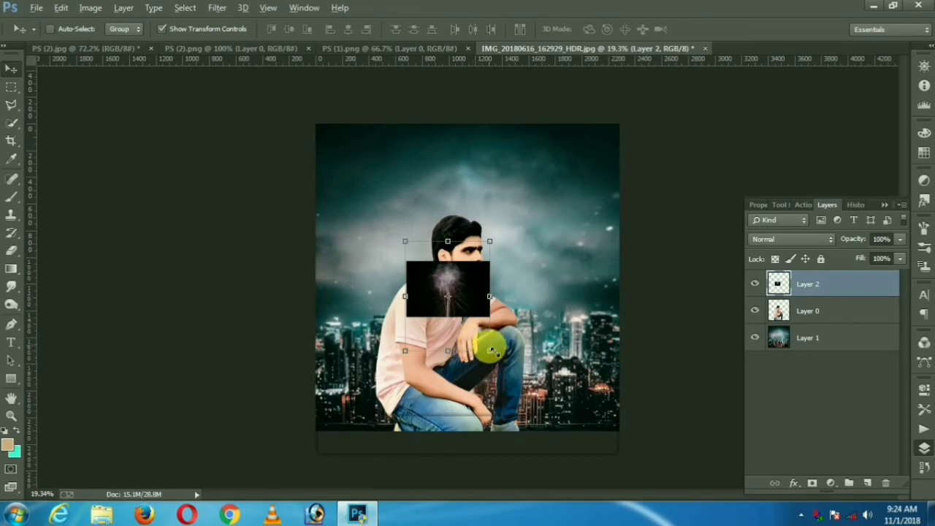
# Step: Enlarge the fireworks layer proportionally to span the canvas width and position it over the upper part of the image
pyautogui.moveTo(490, 351); pyautogui.dragTo(591, 494)
pyautogui.moveTo(439, 288); pyautogui.dragTo(463, 286)
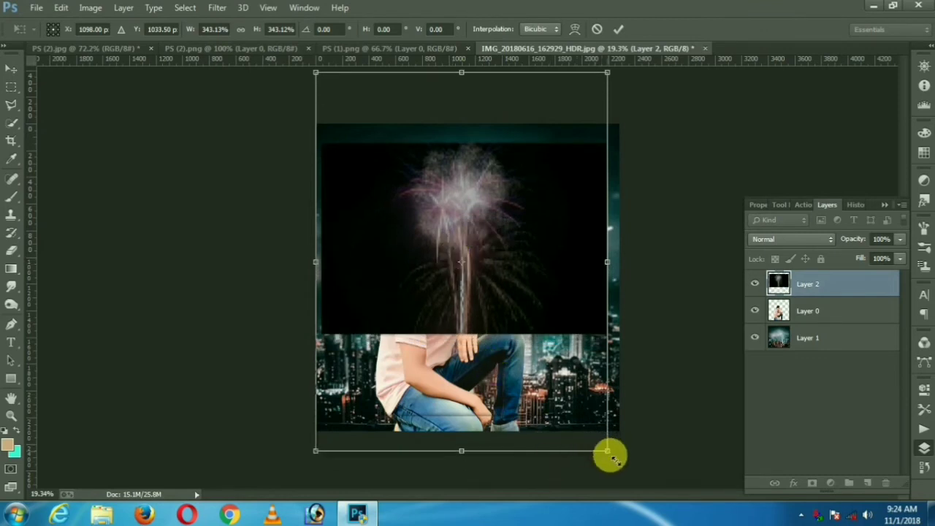
pyautogui.moveTo(610, 454); pyautogui.dragTo(621, 469)
pyautogui.doubleClick(480, 272)
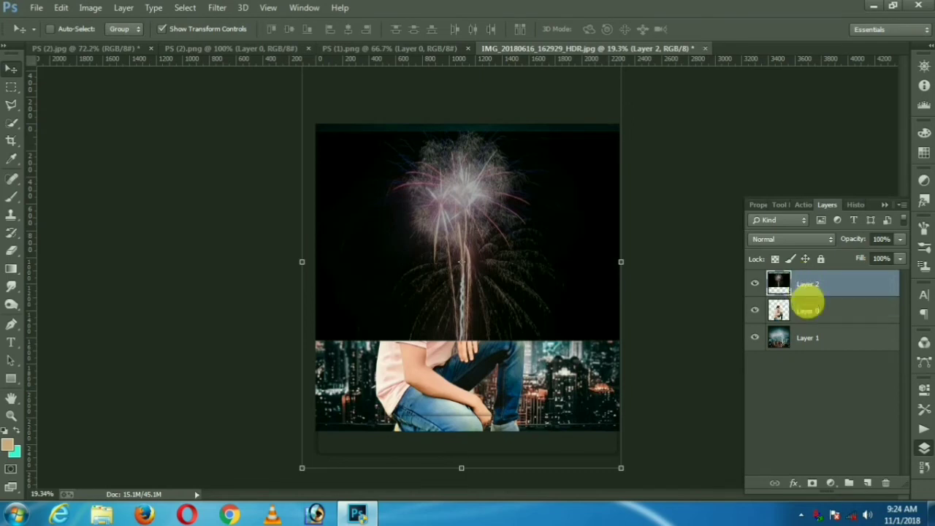
# Step: Set the fireworks layer to Screen blending, place it below the man's layer, and shift it slightly up and to the left
pyautogui.click(773, 239)
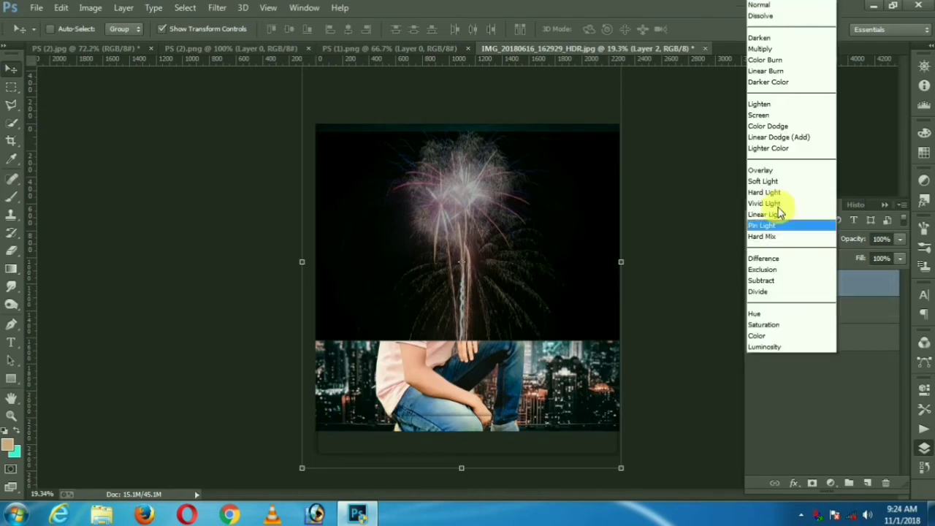
pyautogui.click(760, 115)
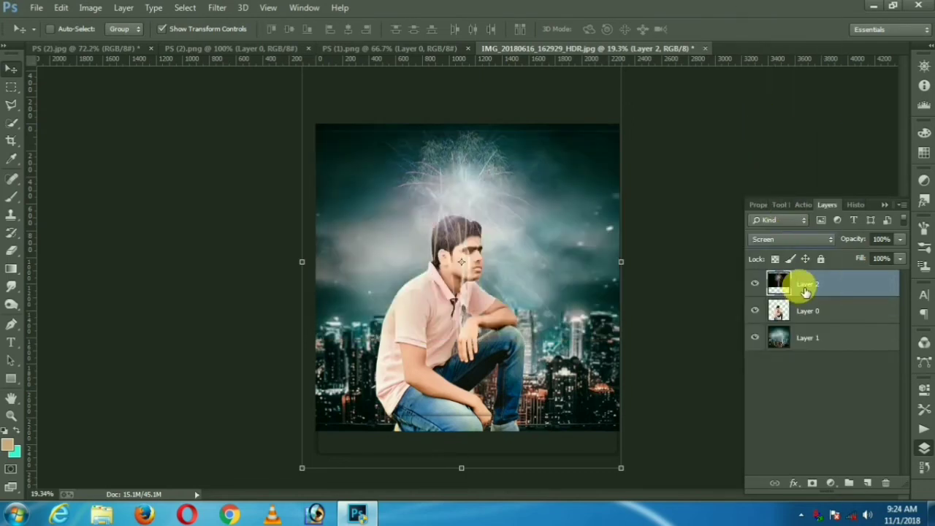
pyautogui.moveTo(806, 291); pyautogui.dragTo(810, 328)
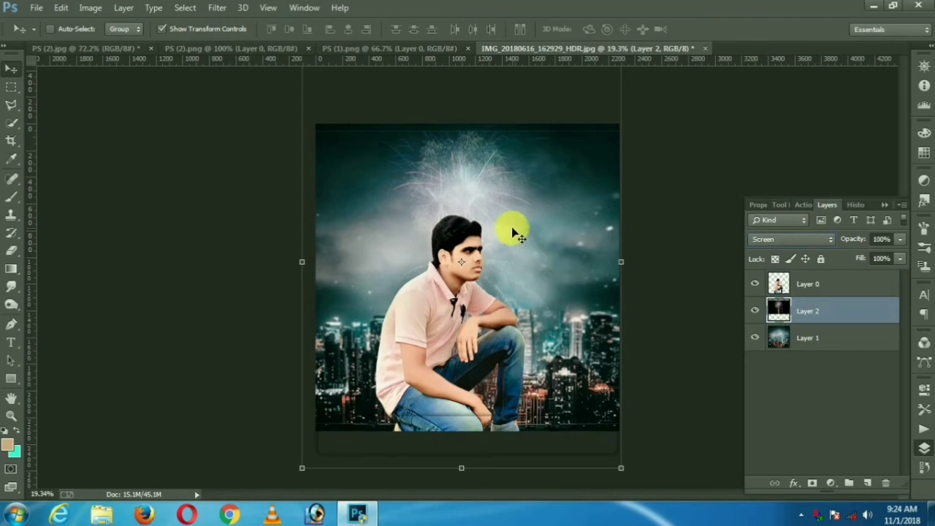
pyautogui.moveTo(512, 228); pyautogui.dragTo(509, 217)
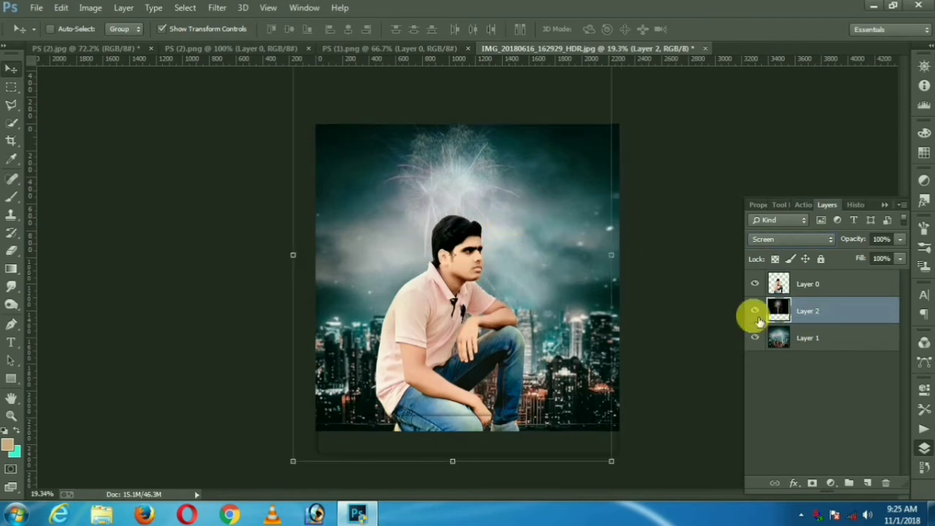
# Step: Copy the HAPPY DIWALI title from PS (2).png into the IMG_20180616_162929_HDR.jpg composite, enlarge it to about 309%, and centre it above the man's head
pyautogui.click(361, 47)
pyautogui.click(105, 47)
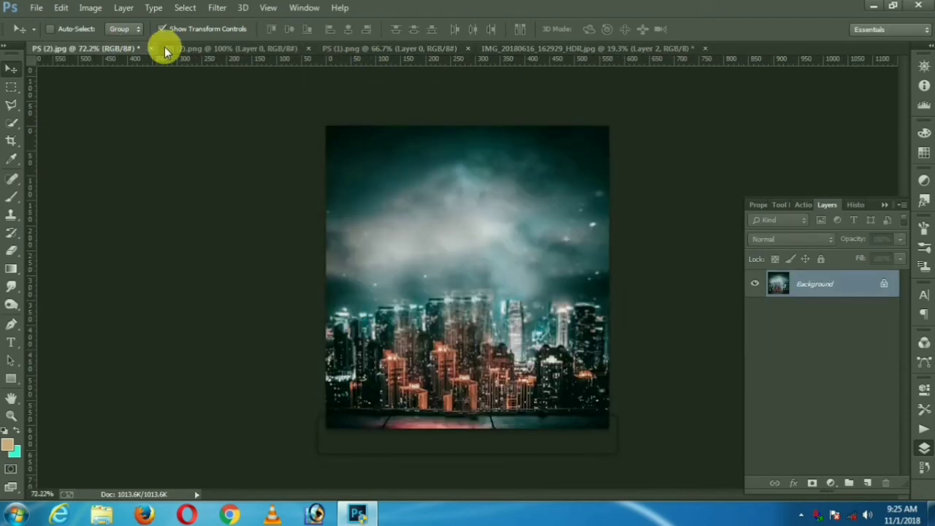
pyautogui.hotkey('ctrl', 'Tab')
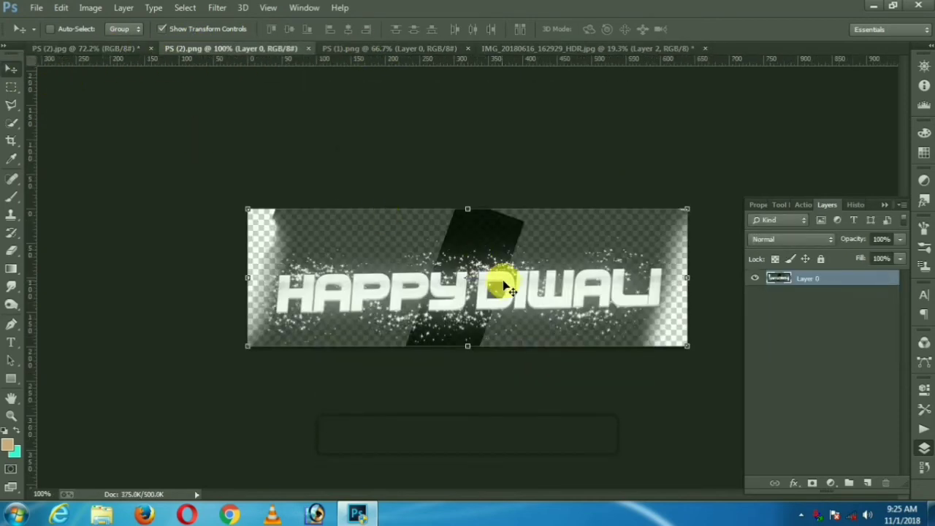
pyautogui.moveTo(501, 282); pyautogui.dragTo(579, 228)
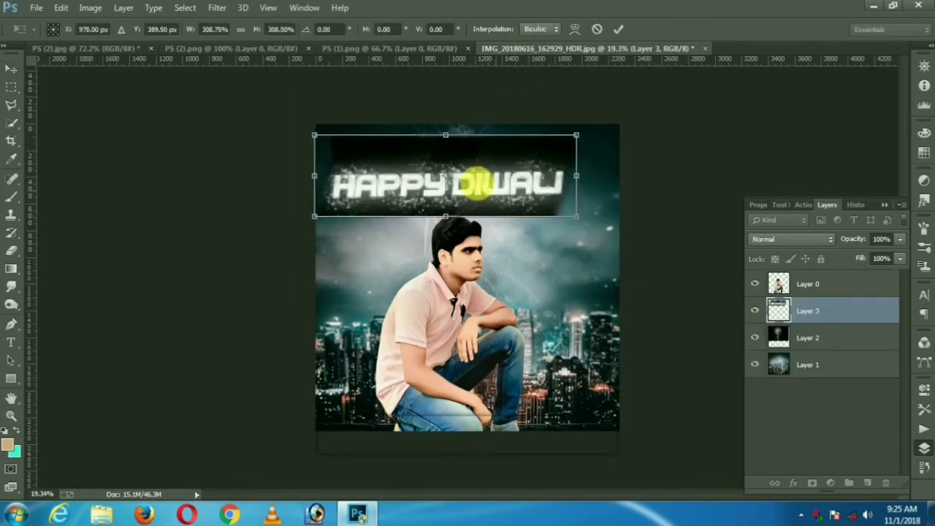
pyautogui.moveTo(483, 182); pyautogui.dragTo(494, 178)
pyautogui.press('Return')
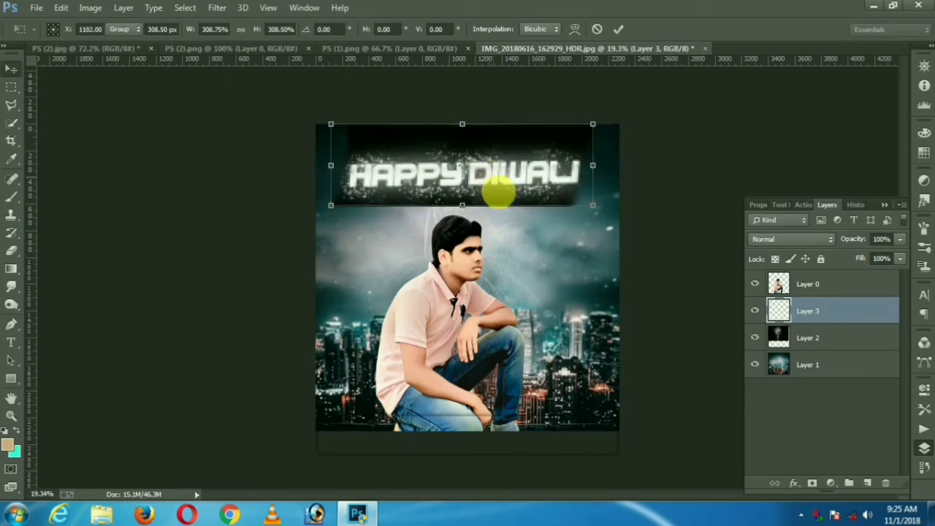
# Step: Set the HAPPY DIWALI title layer to Screen blending and nudge it slightly into place above the man
pyautogui.click(782, 239)
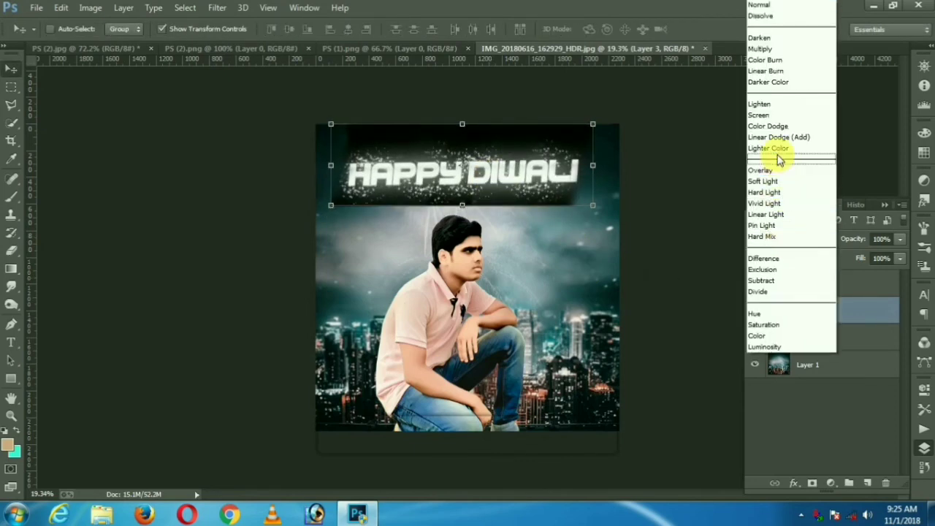
pyautogui.click(772, 115)
pyautogui.moveTo(507, 167)
pyautogui.mouseDown()
pyautogui.moveTo(510, 176)
pyautogui.moveTo(510, 166)
pyautogui.mouseUp()
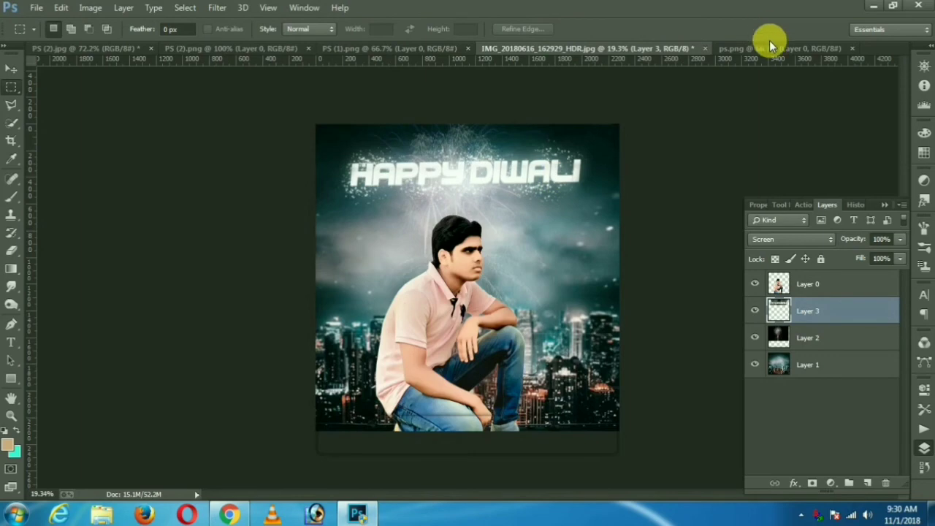
# Step: Copy the coloured fireworks image from ps.png into the IMG_20180616_162929_HDR.jpg composite as a new layer beneath the man
pyautogui.click(771, 49)
pyautogui.click(11, 70)
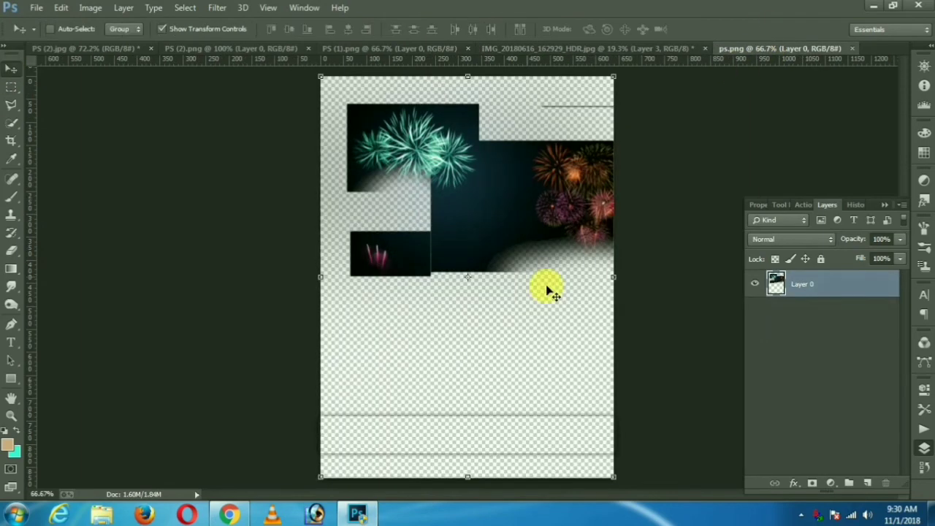
pyautogui.moveTo(497, 282); pyautogui.dragTo(439, 295)
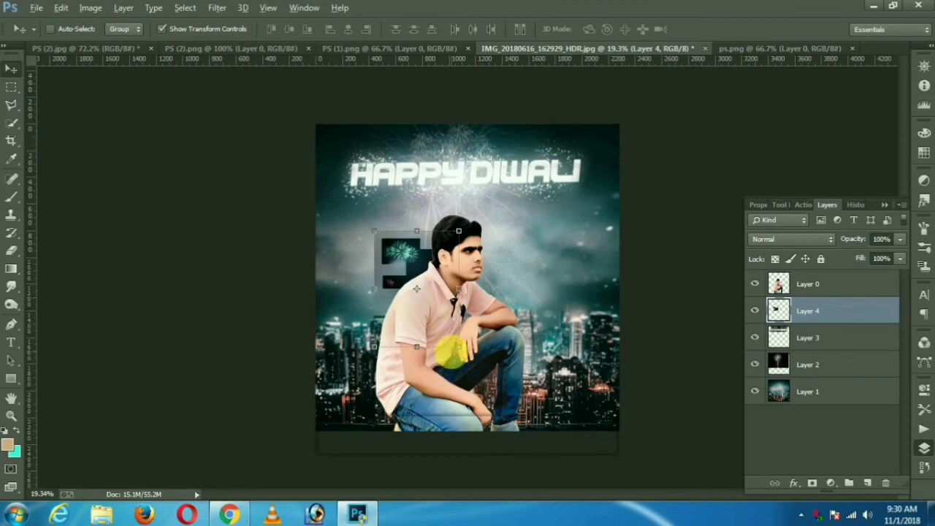
# Step: Enlarge the coloured fireworks layer to about 411% width and 272% height, positioning the bursts on both sides of the man
pyautogui.moveTo(461, 354); pyautogui.dragTo(598, 438)
pyautogui.moveTo(439, 235); pyautogui.dragTo(441, 237)
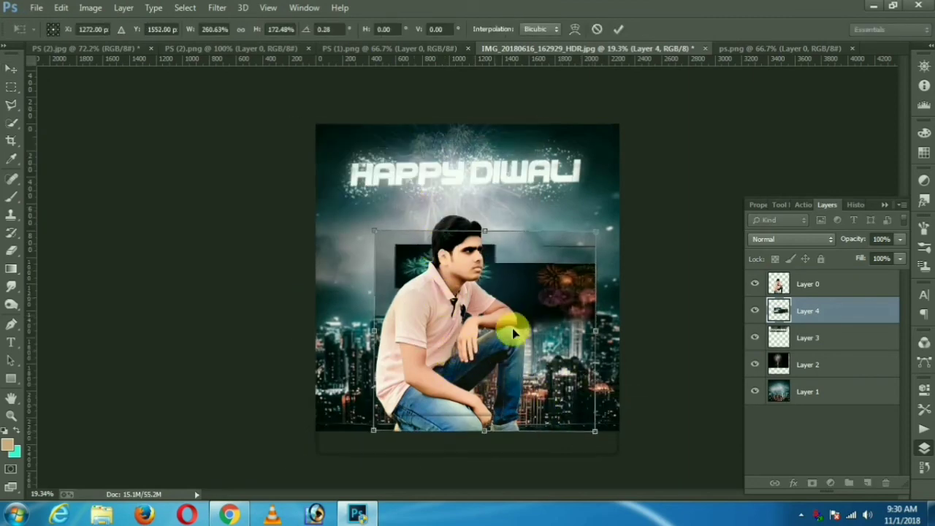
pyautogui.moveTo(514, 330); pyautogui.dragTo(494, 331)
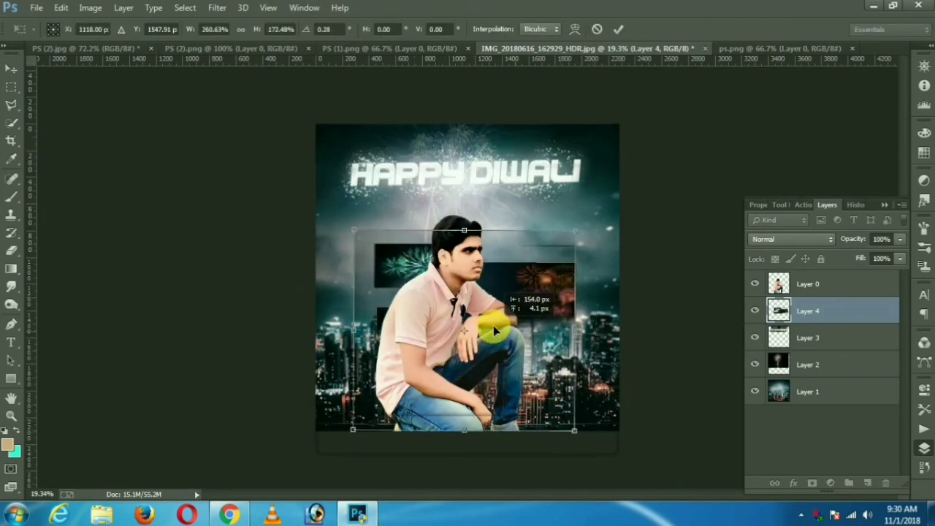
pyautogui.moveTo(570, 427); pyautogui.dragTo(649, 474)
pyautogui.moveTo(576, 365); pyautogui.dragTo(564, 366)
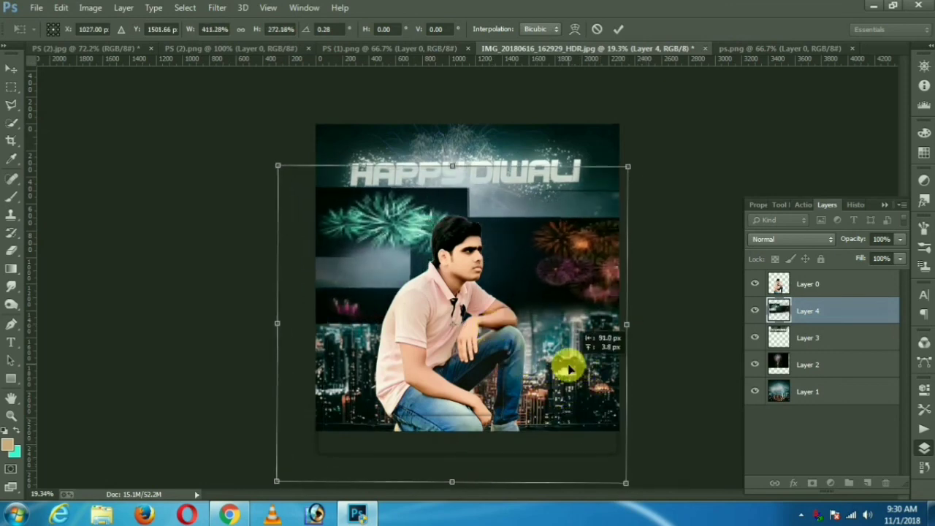
pyautogui.press('Return')
# Step: Set the coloured fireworks layer to Screen blending and slightly adjust its position behind the man
pyautogui.click(789, 239)
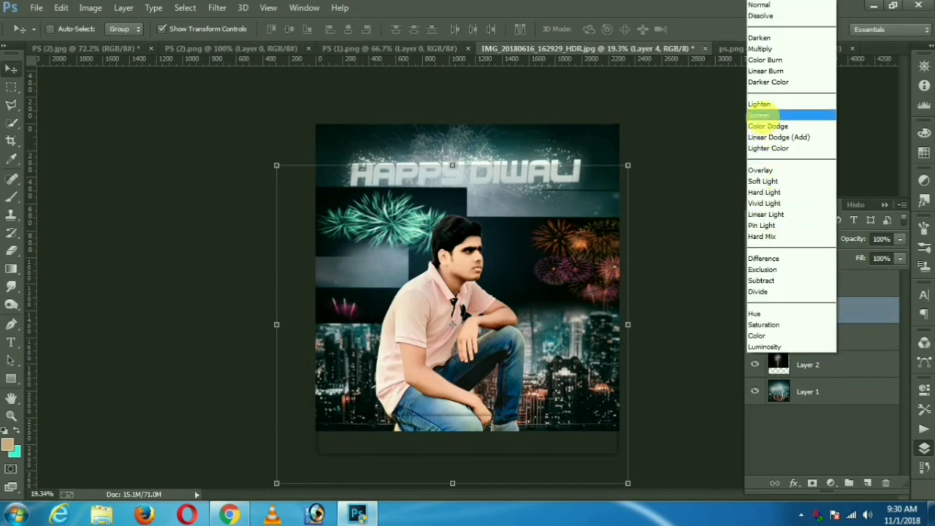
pyautogui.click(760, 115)
pyautogui.moveTo(577, 313)
pyautogui.mouseDown()
pyautogui.moveTo(561, 288)
pyautogui.moveTo(567, 304)
pyautogui.mouseUp()
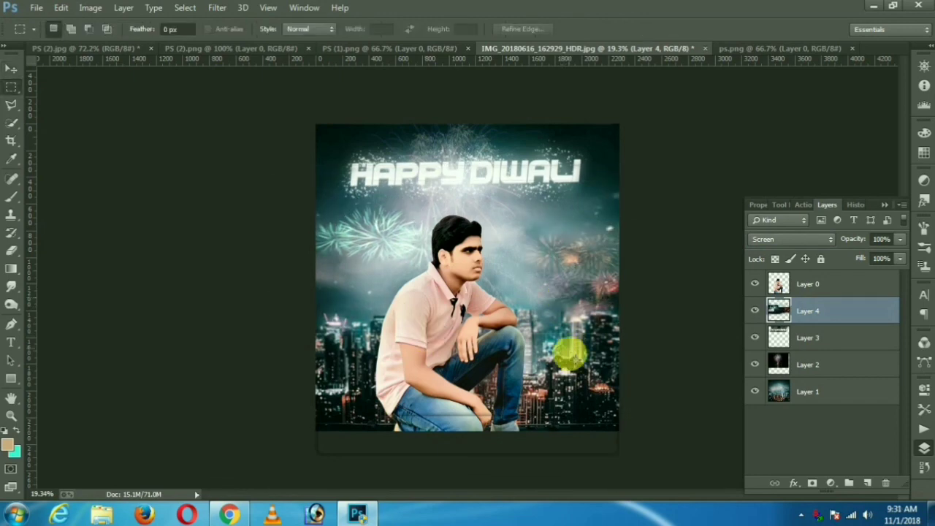
# Step: Start saving a copy of the finished composite and show the available file formats
pyautogui.scroll(-3, 534, 306)
pyautogui.scroll(4, 532, 305)
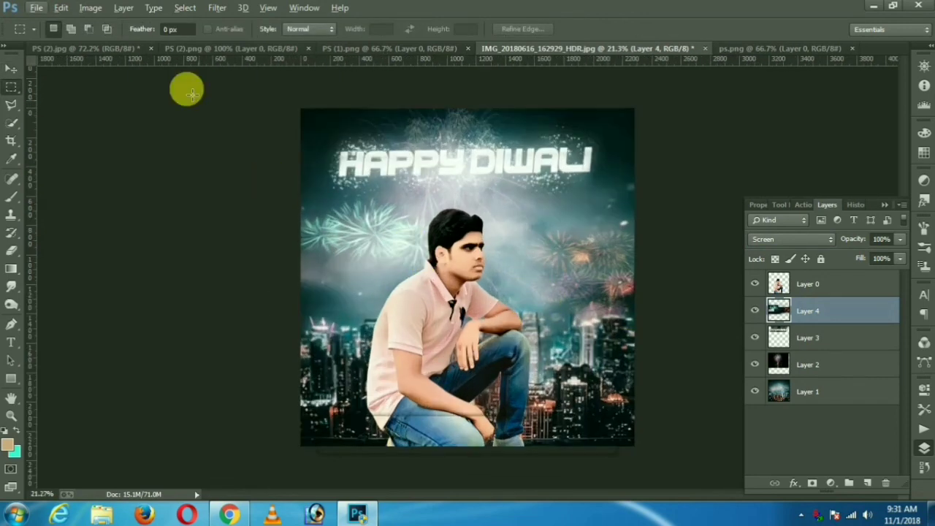
pyautogui.click(34, 11)
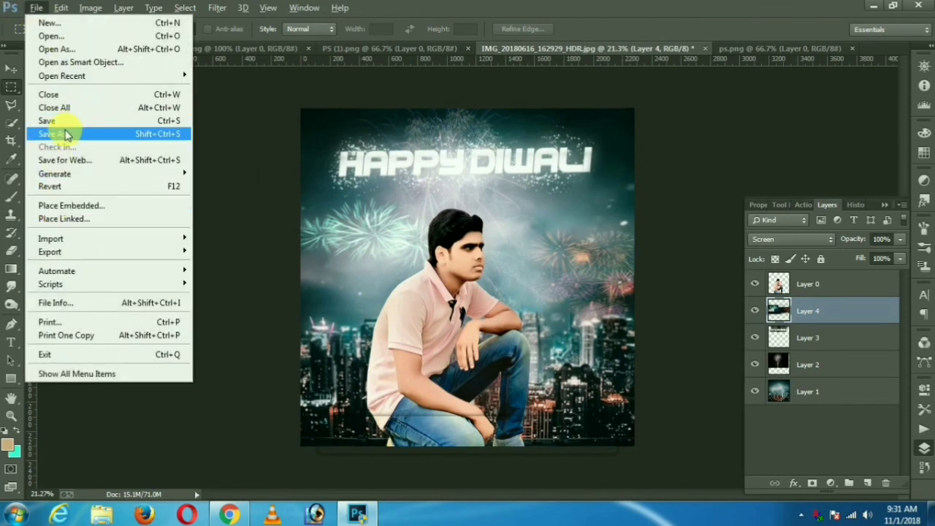
pyautogui.click(61, 132)
pyautogui.click(302, 276)
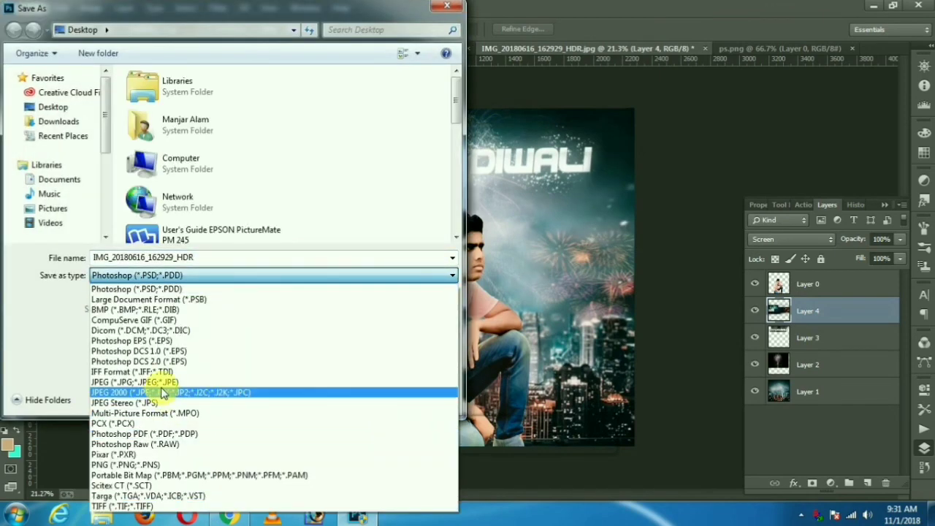